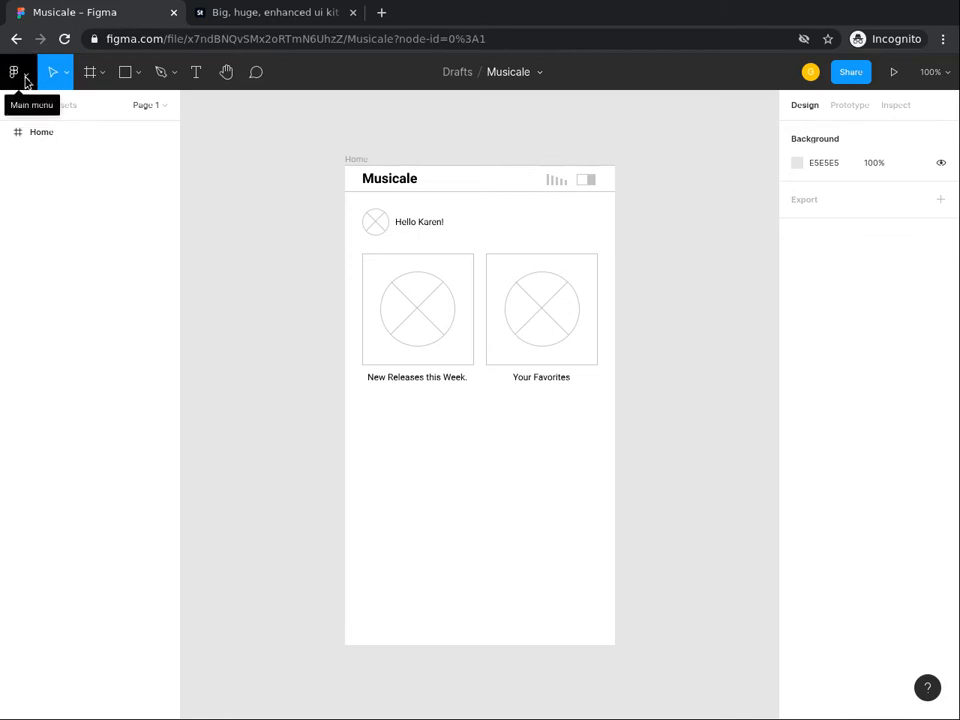
# Step: Go to Browse plugins in Community through the main menu's Plugins submenu
pyautogui.click(22, 78)
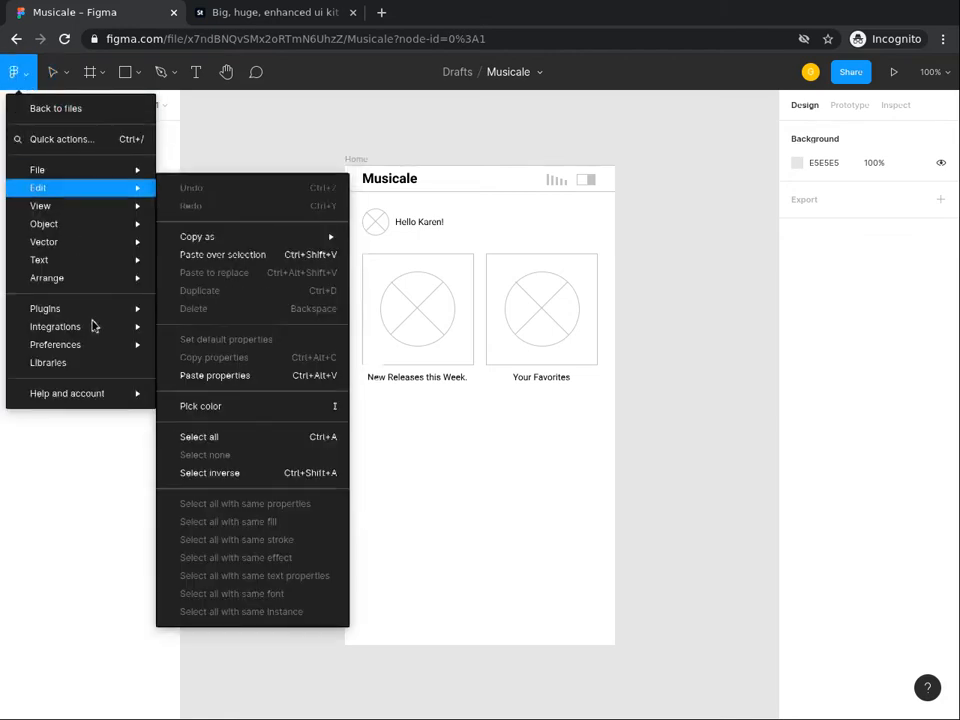
pyautogui.moveTo(97, 325)
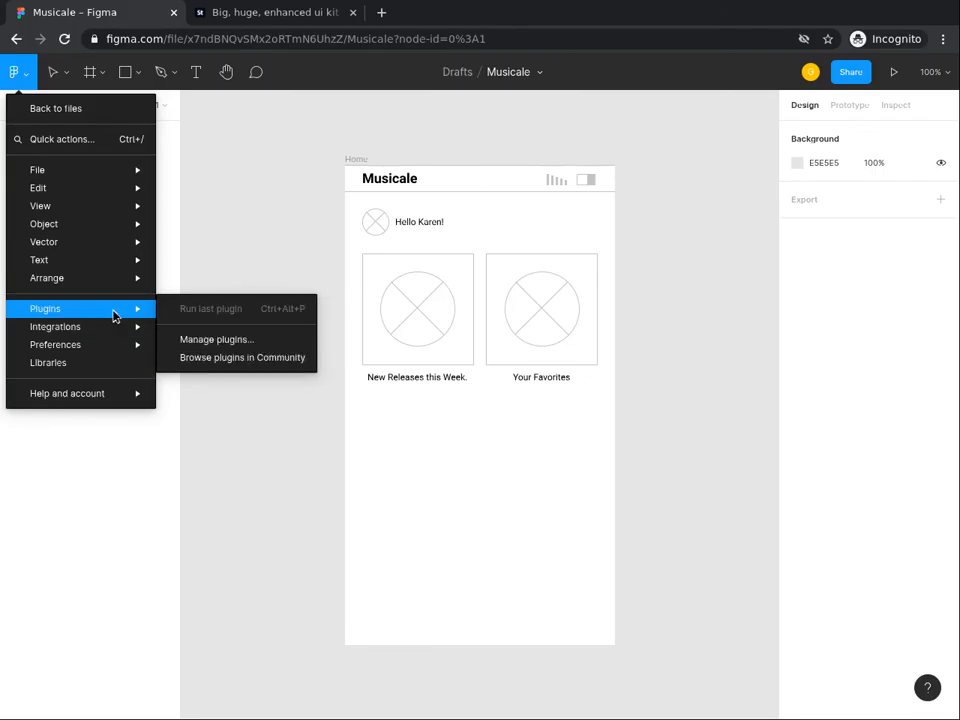
pyautogui.click(222, 358)
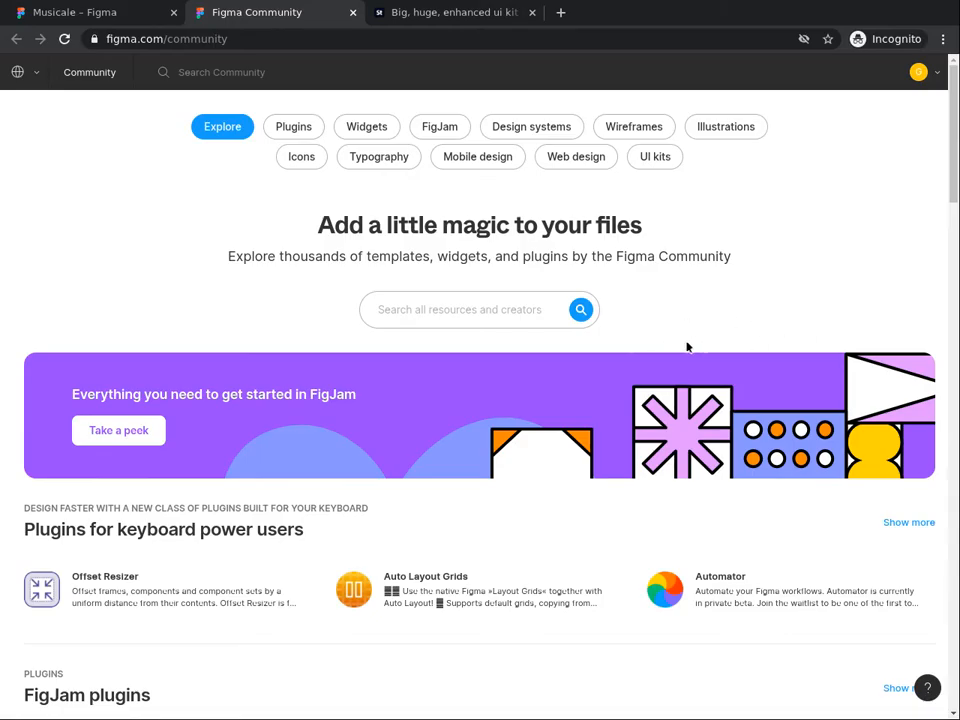
# Step: Search Community for 'Mobile Wireframe UI Kit' and open the top result's file page
pyautogui.click(428, 301)
pyautogui.write('Mobi')
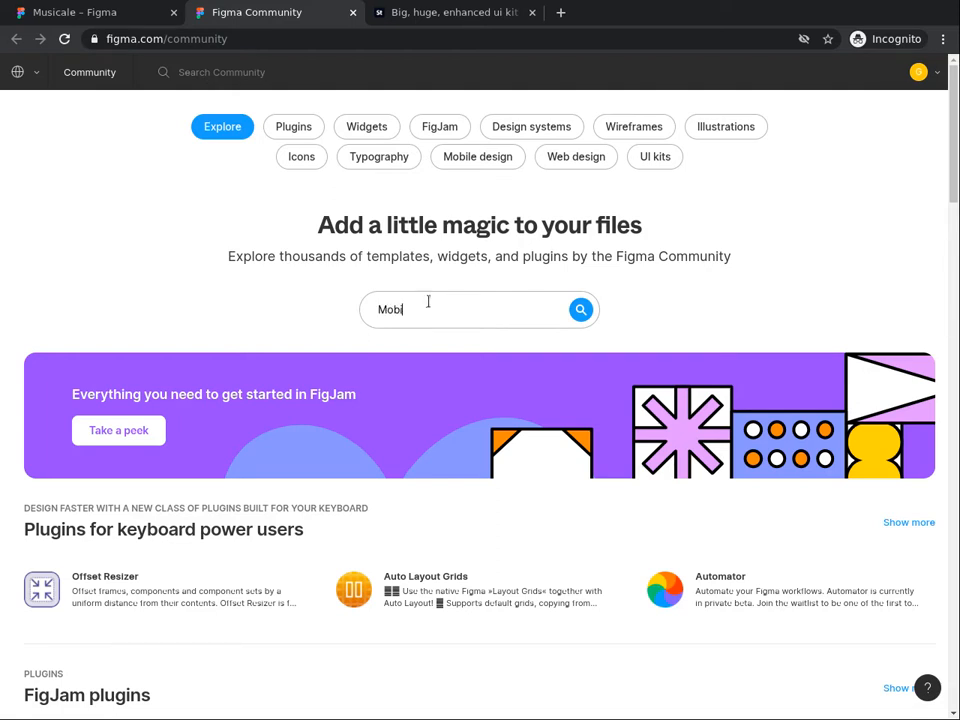
pyautogui.write('le Wireframe UI Kit')
pyautogui.click(578, 311)
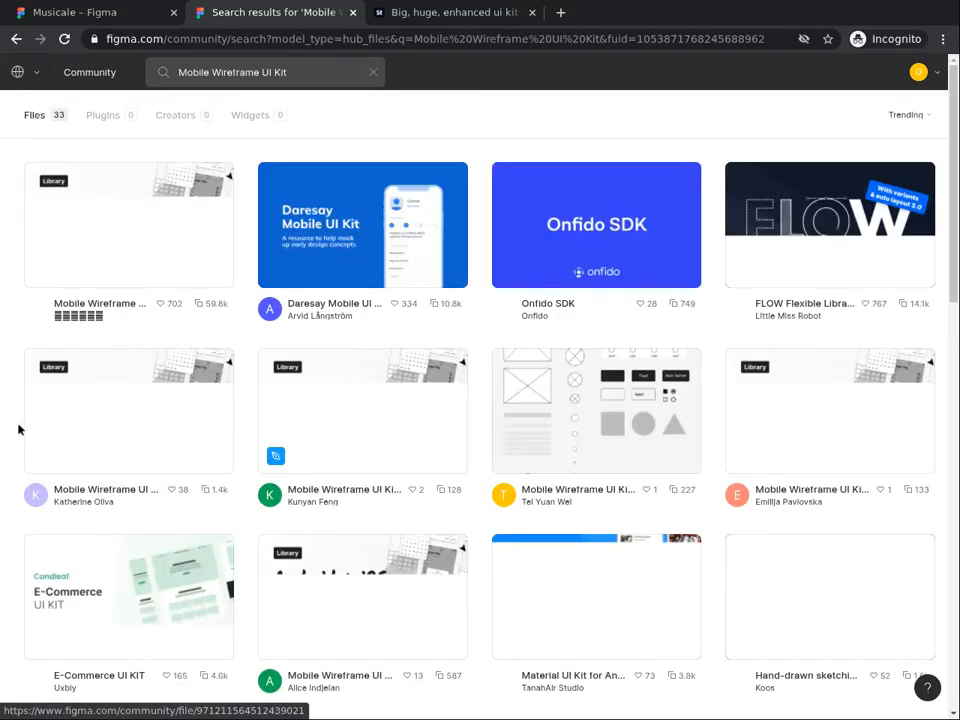
pyautogui.click(71, 337)
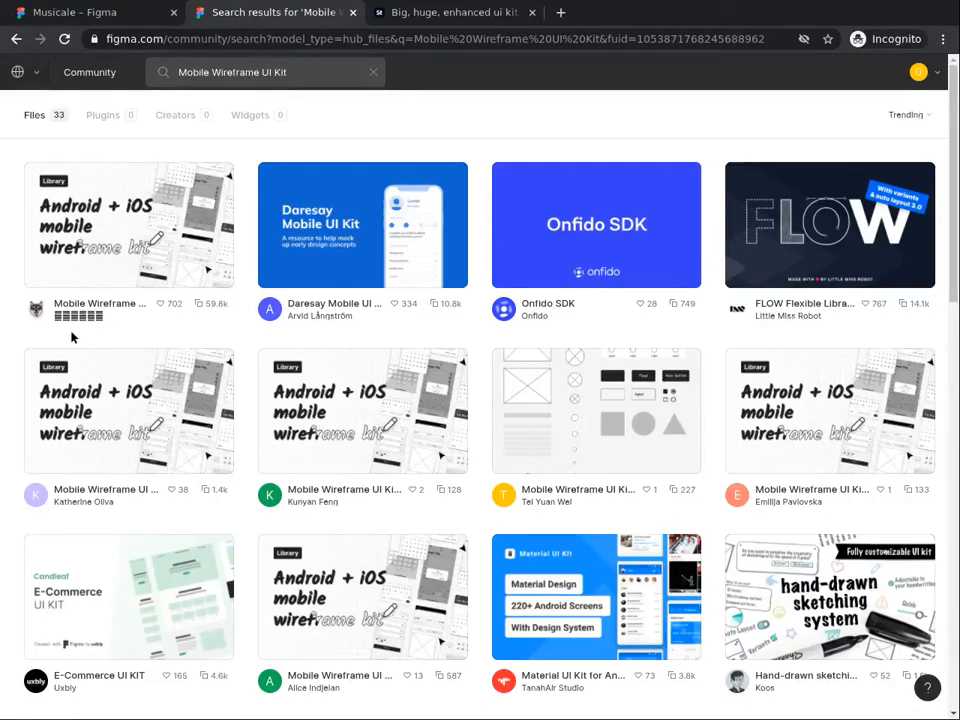
pyautogui.click(100, 241)
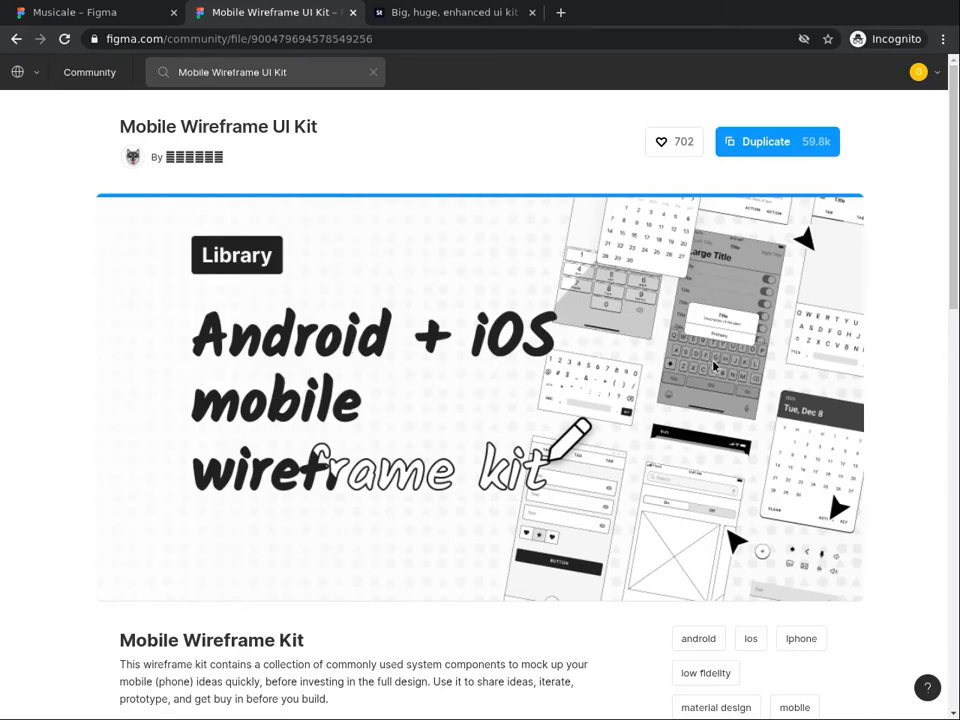
# Step: Duplicate the Mobile Wireframe UI Kit into Drafts
pyautogui.click(776, 150)
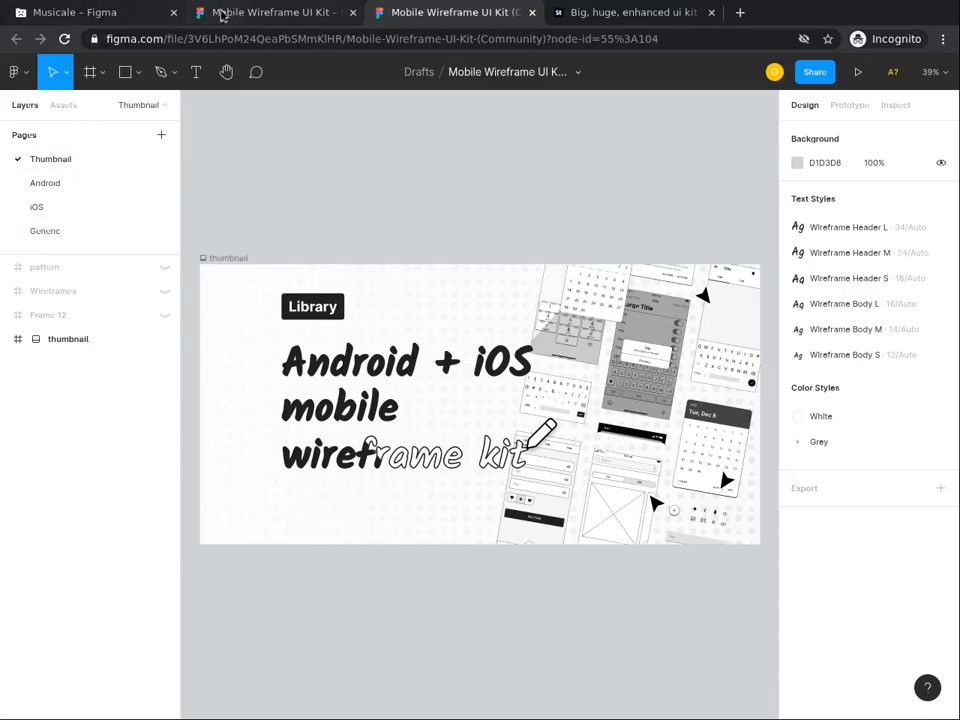
# Step: Switch back to the Musicale file tab
pyautogui.click(91, 20)
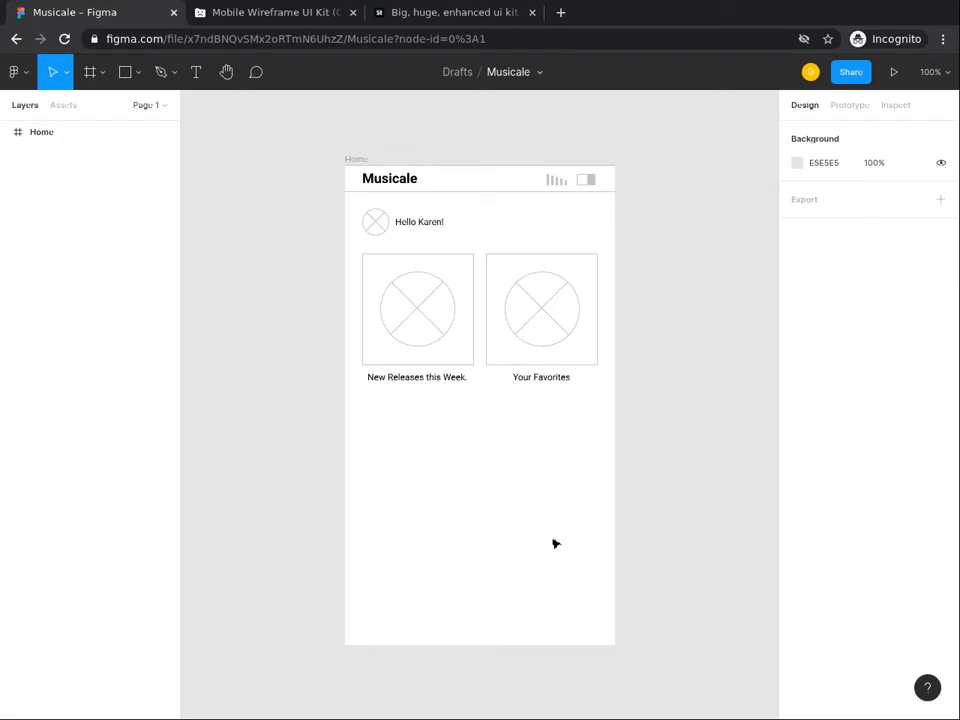
# Step: Draw a 388×49 rectangle in Home, centred horizontally and aligned to the bottom edge
pyautogui.click(127, 76)
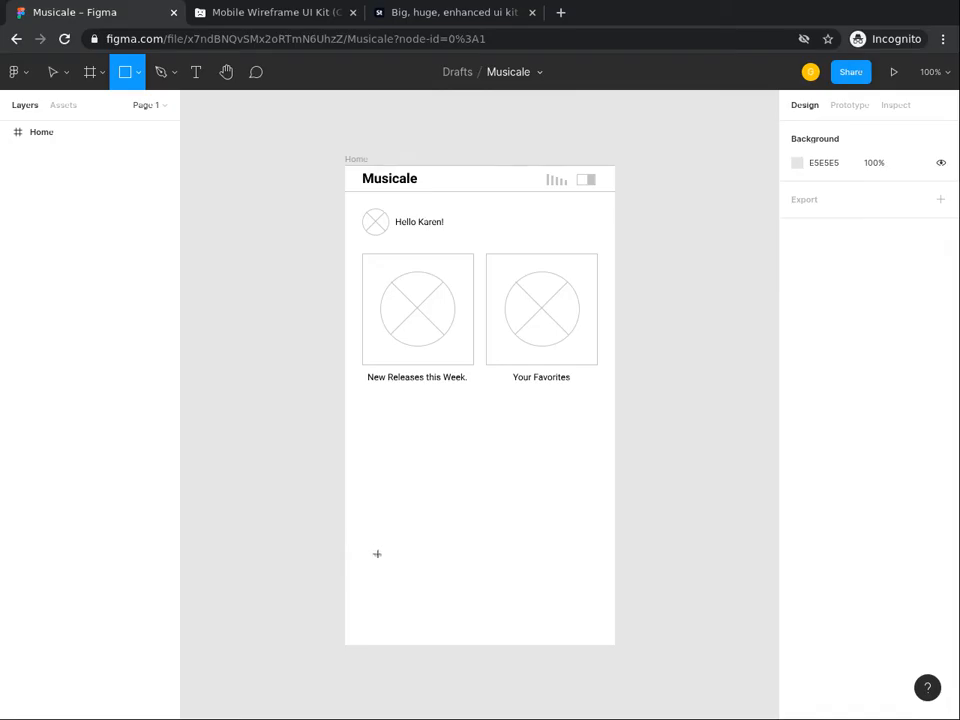
pyautogui.moveTo(375, 559); pyautogui.dragTo(660, 598)
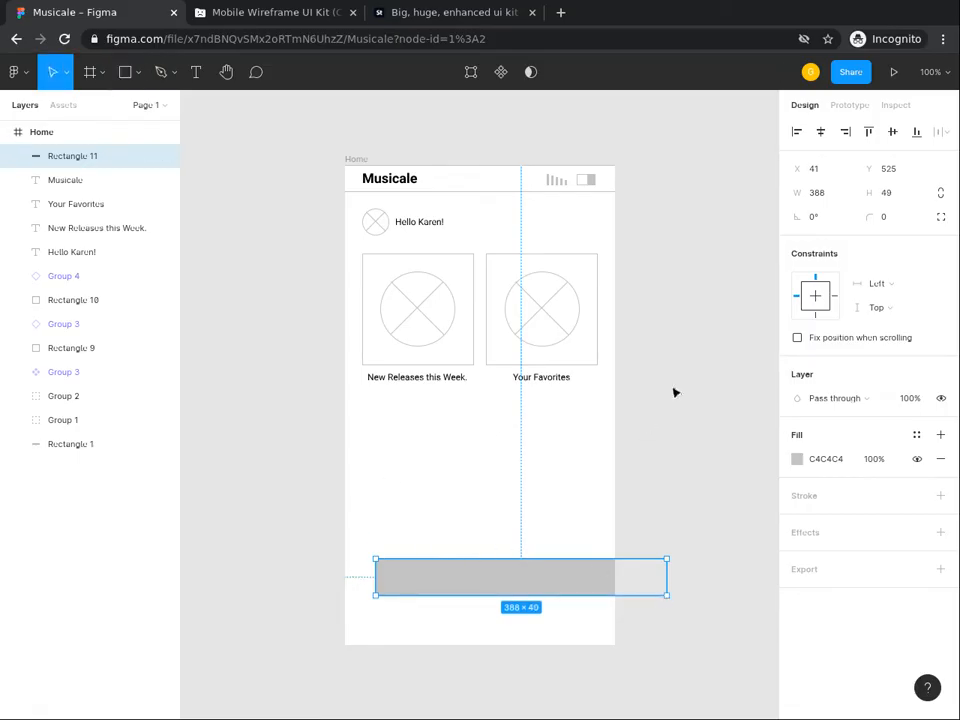
pyautogui.click(819, 132)
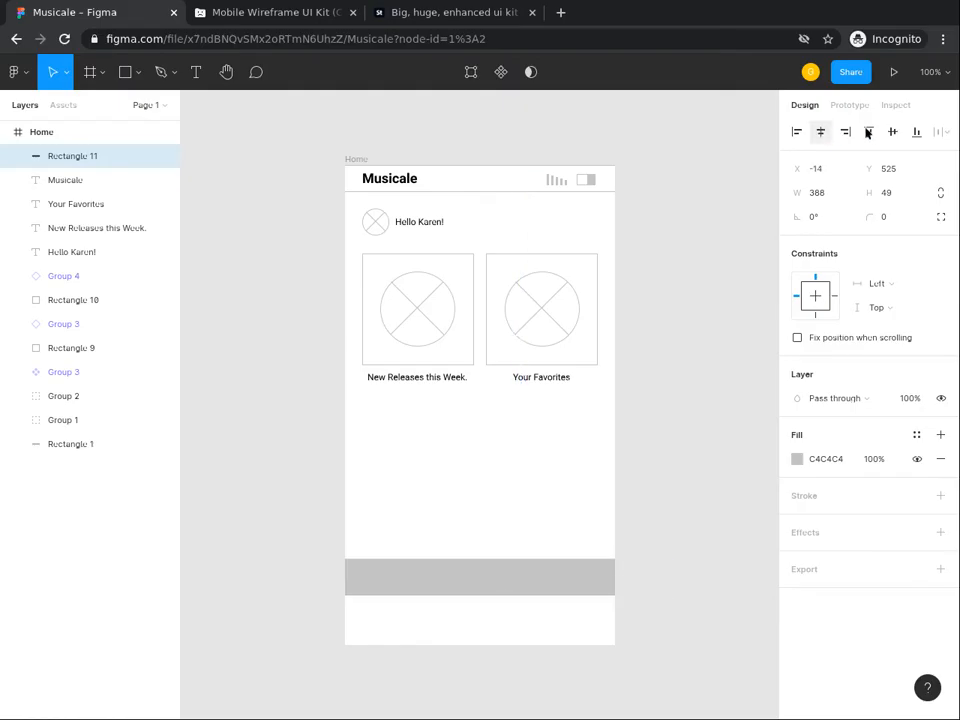
pyautogui.click(917, 133)
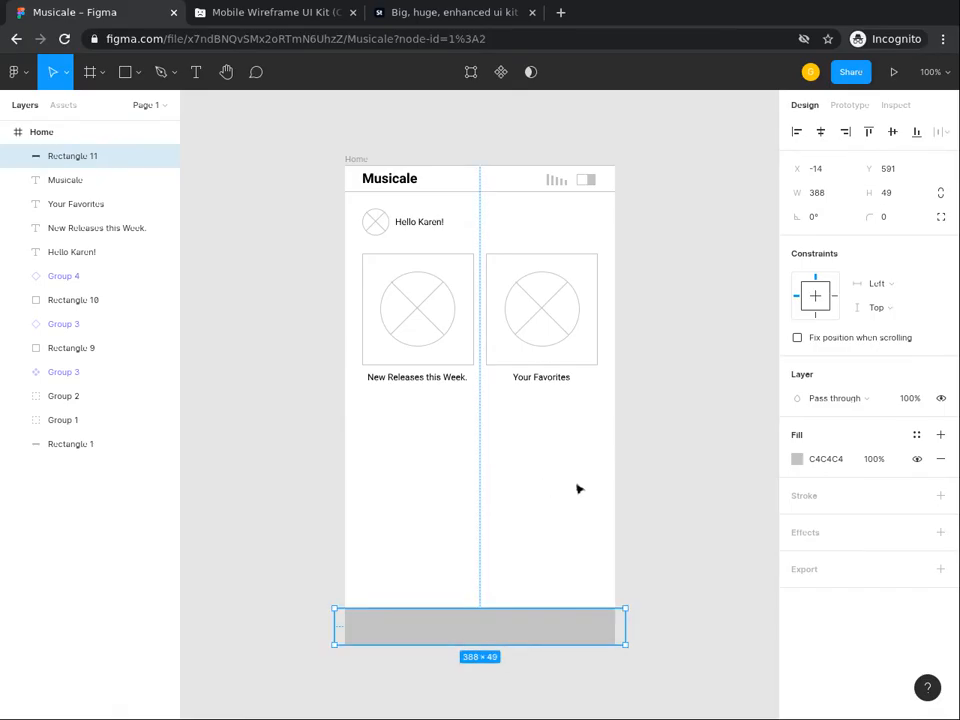
# Step: Give the bottom bar a white FFFFFF fill and a light grey C4C4C4 stroke
pyautogui.click(825, 460)
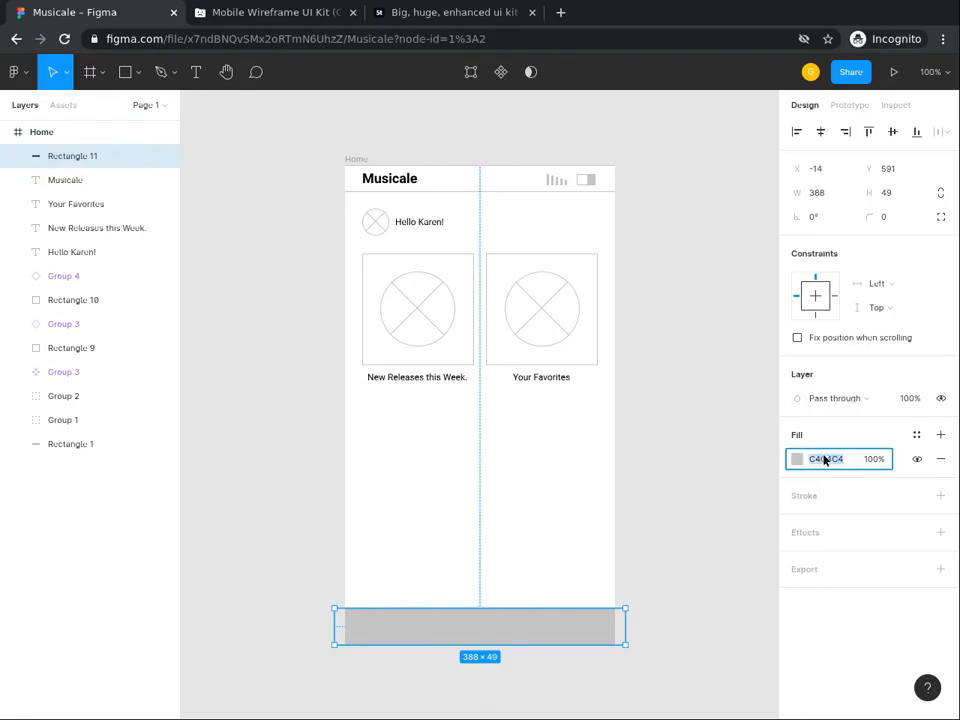
pyautogui.write('ffff')
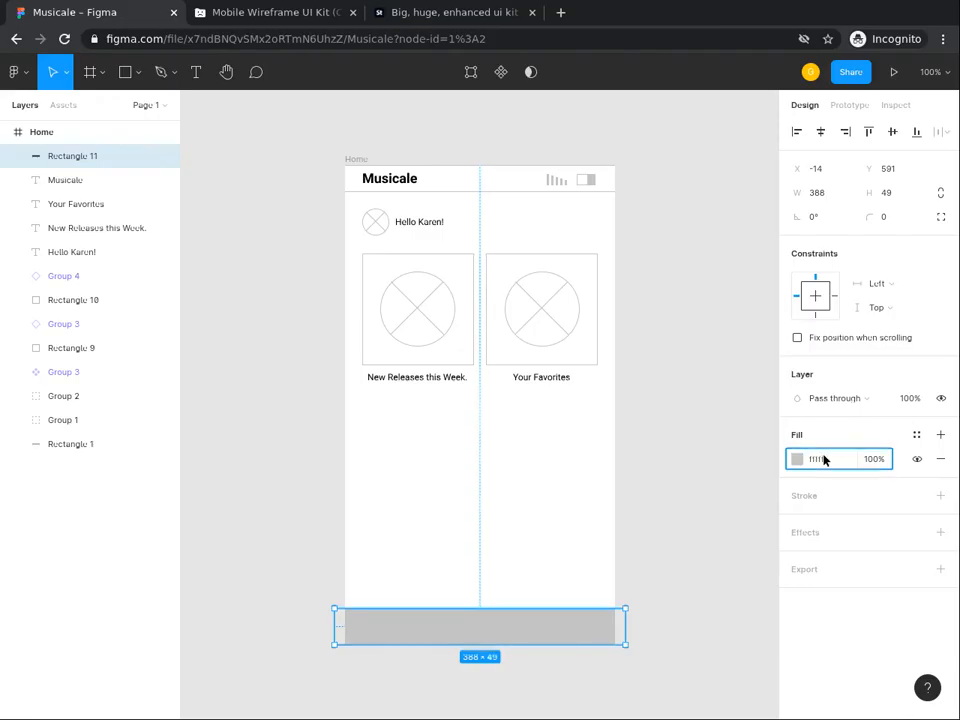
pyautogui.press('Return')
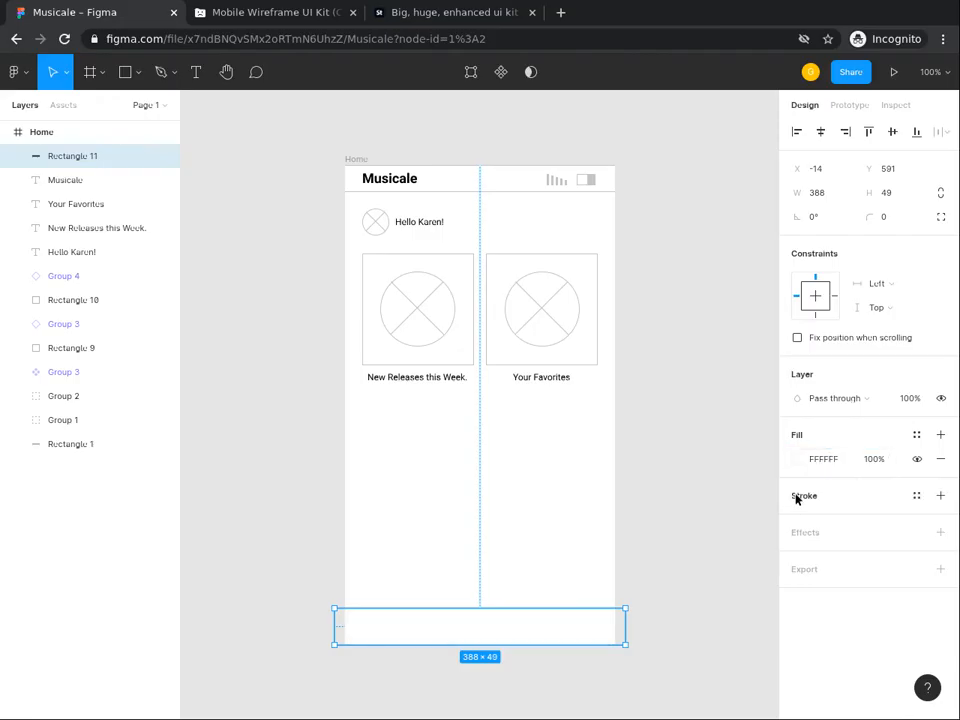
pyautogui.click(797, 498)
pyautogui.click(818, 524)
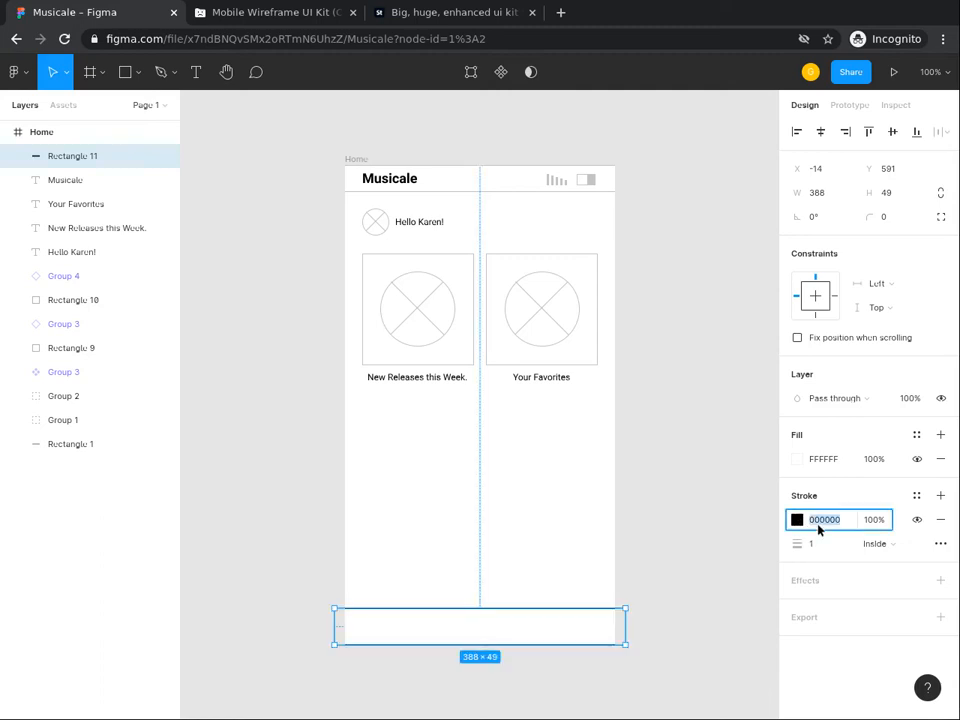
pyautogui.write('0')
pyautogui.press('Return')
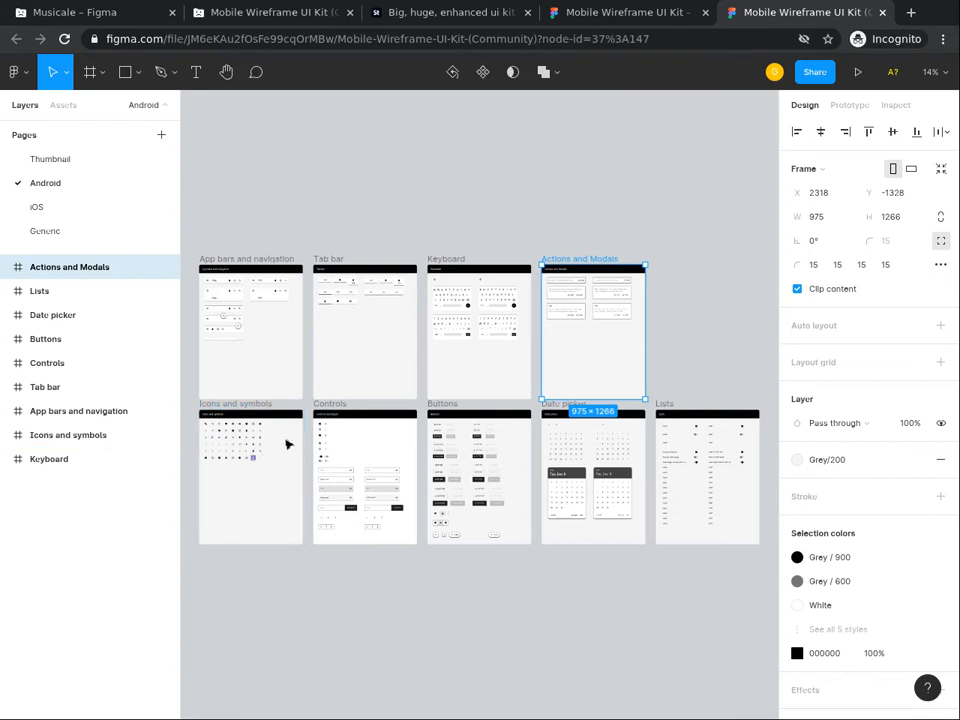
# Step: Copy the kit's 24×24 heart icon from Icons and symbols, then return to Musicale
pyautogui.click(268, 405)
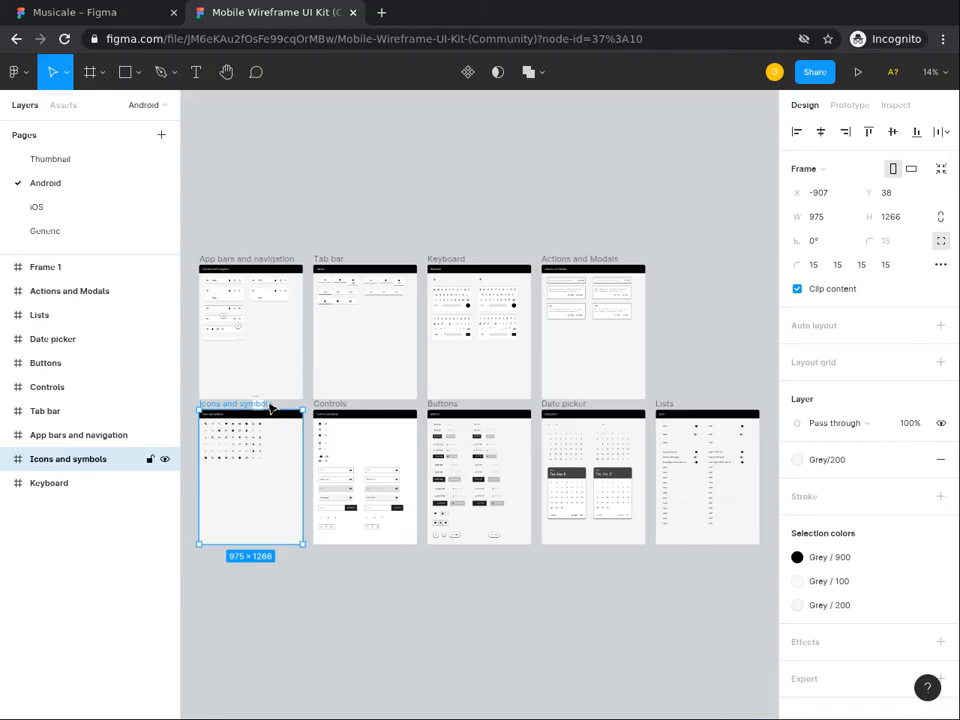
pyautogui.scroll(3, 240, 459)
pyautogui.press('space')
pyautogui.moveTo(240, 459); pyautogui.dragTo(357, 461)
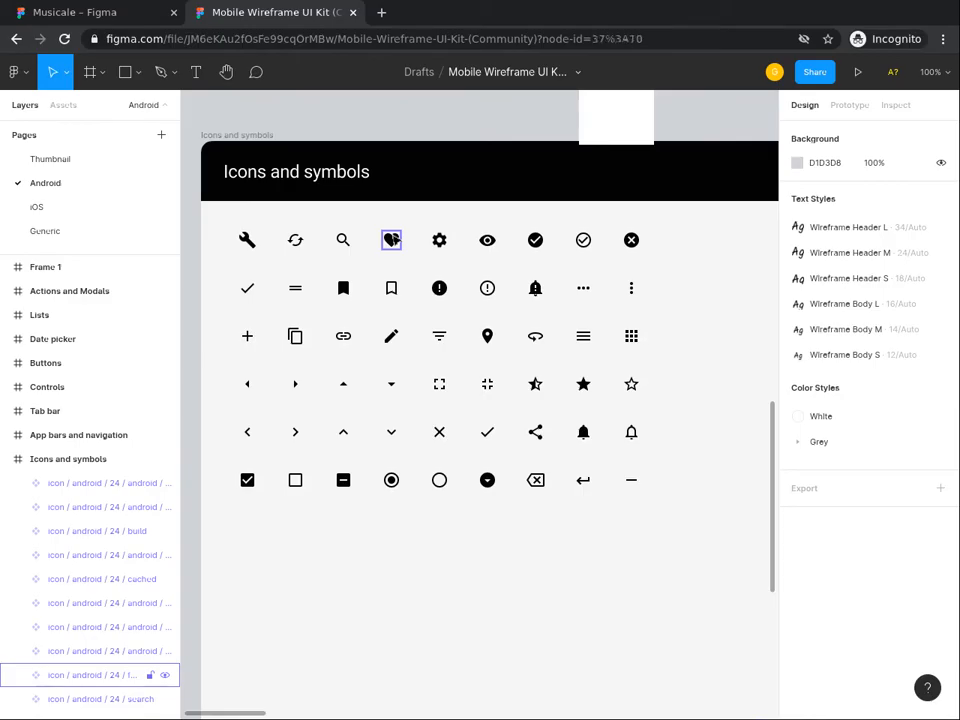
pyautogui.rightClick(391, 240)
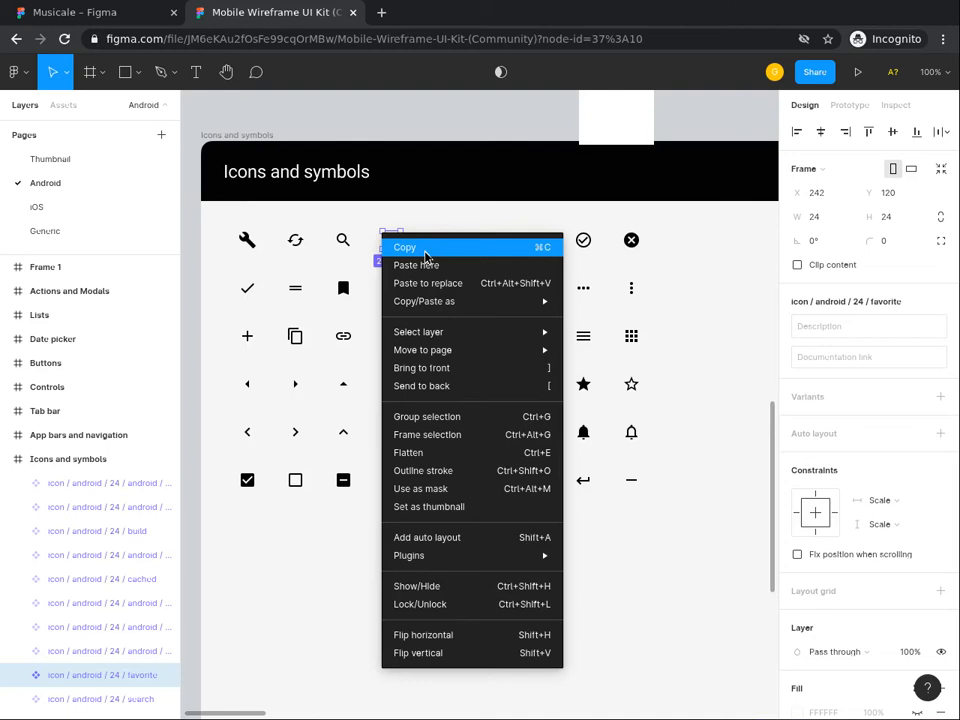
pyautogui.click(424, 250)
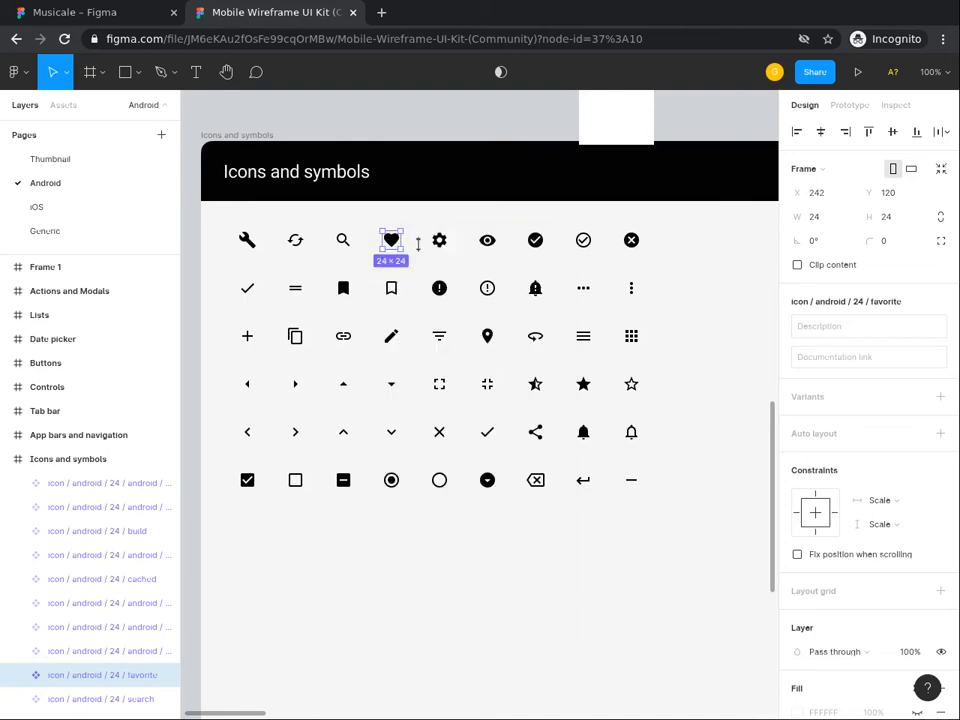
pyautogui.click(111, 12)
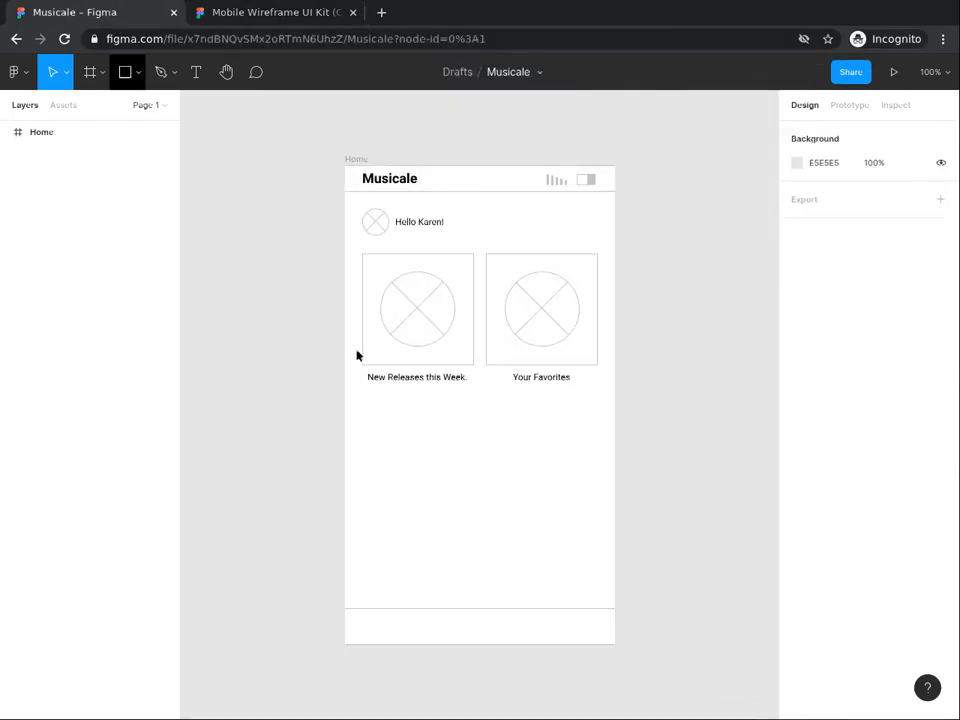
# Step: Paste the heart icon into Home, allowing clipboard access, and move it into the bottom bar
pyautogui.rightClick(457, 481)
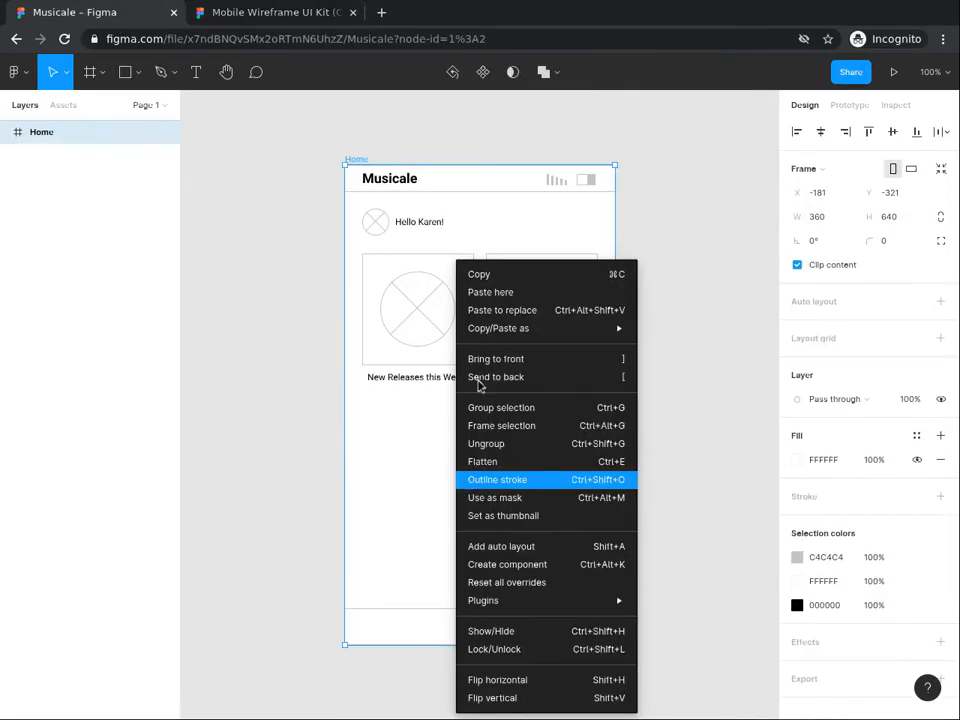
pyautogui.click(489, 293)
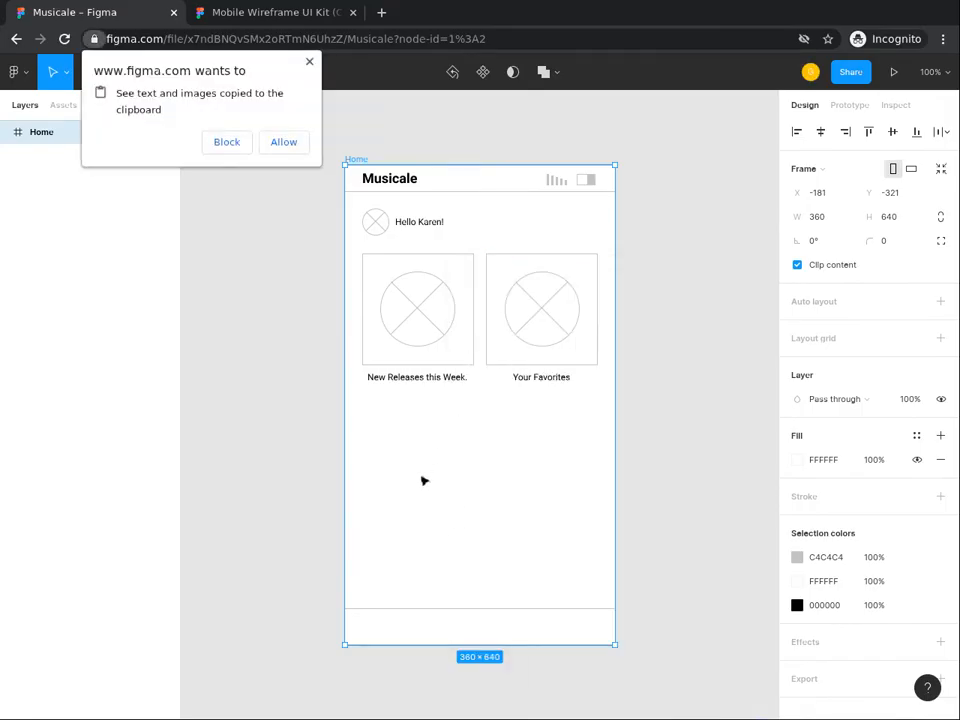
pyautogui.click(284, 144)
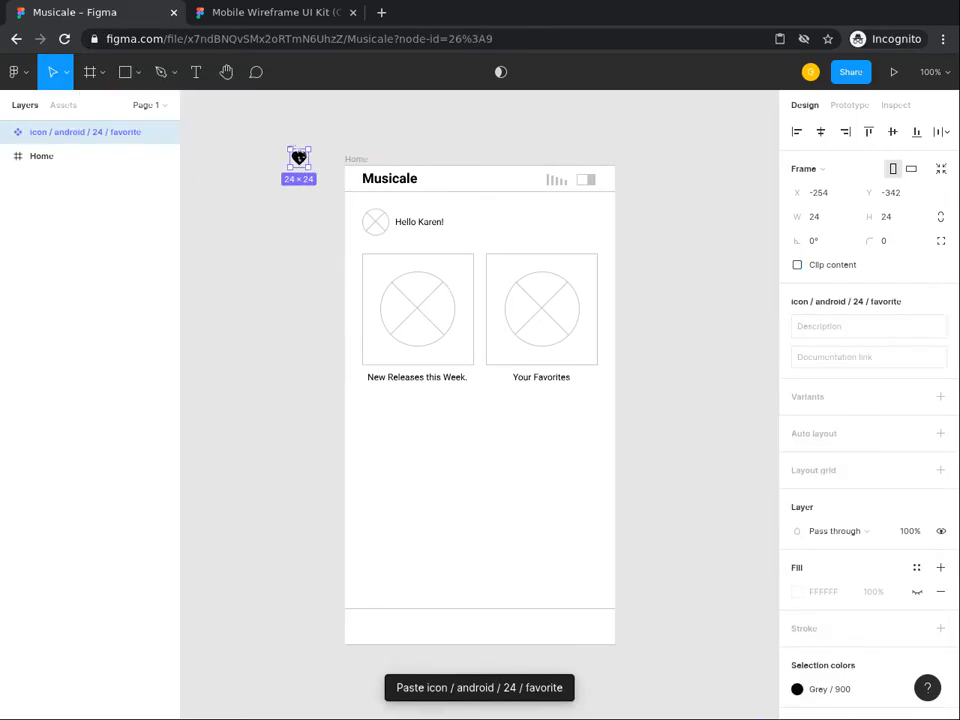
pyautogui.moveTo(300, 157); pyautogui.dragTo(399, 626)
pyautogui.click(407, 525)
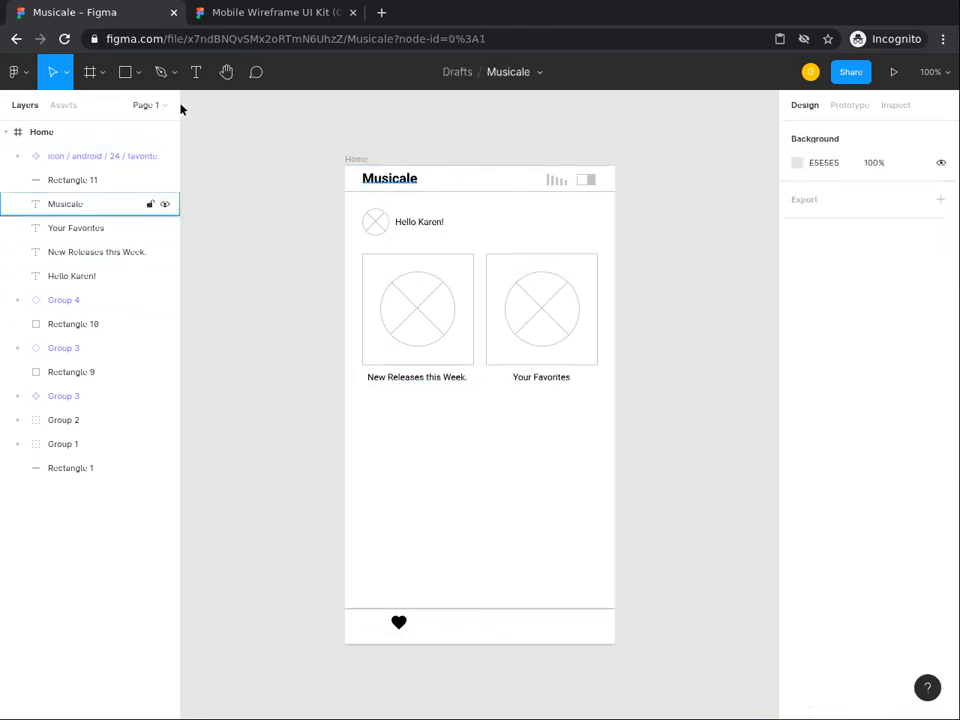
# Step: Add a 'Favorites' text label directly beneath the heart icon in the bottom bar
pyautogui.click(198, 74)
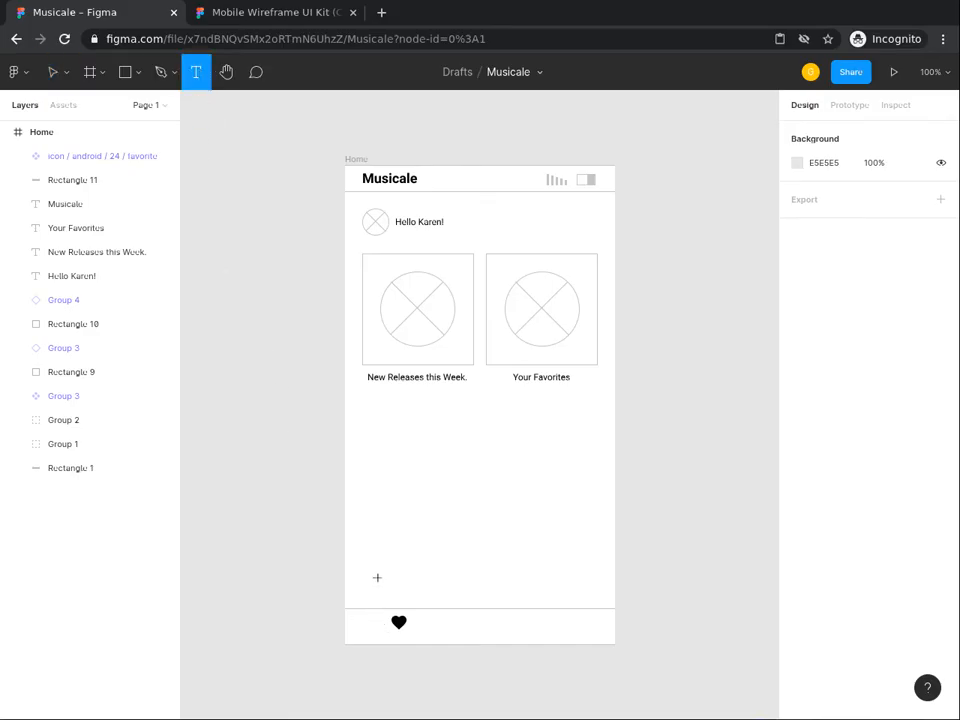
pyautogui.click(379, 580)
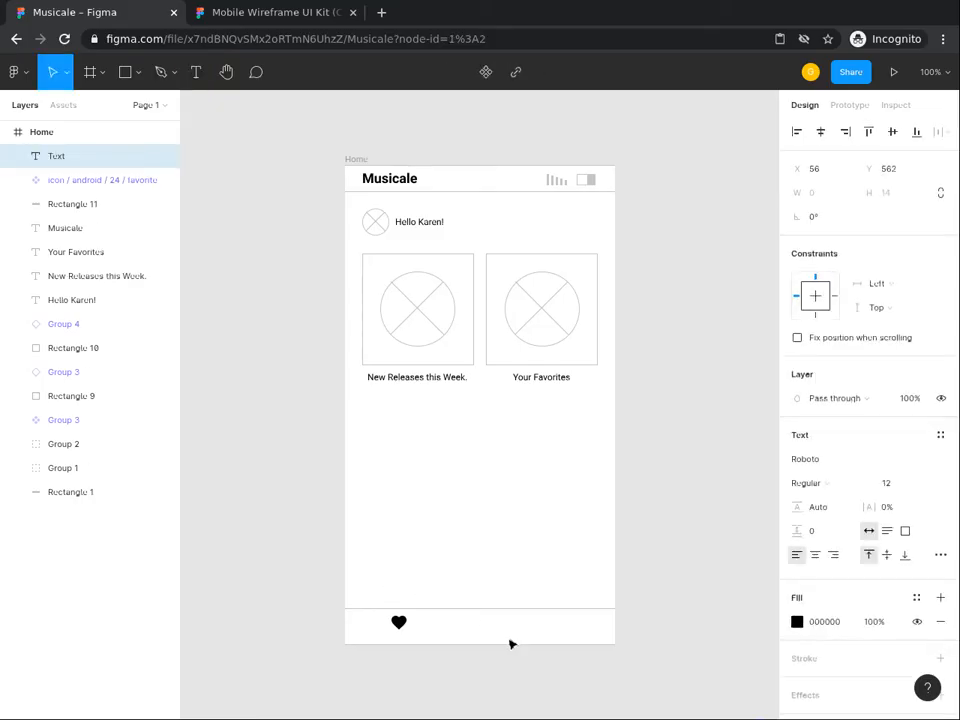
pyautogui.write('Favorites')
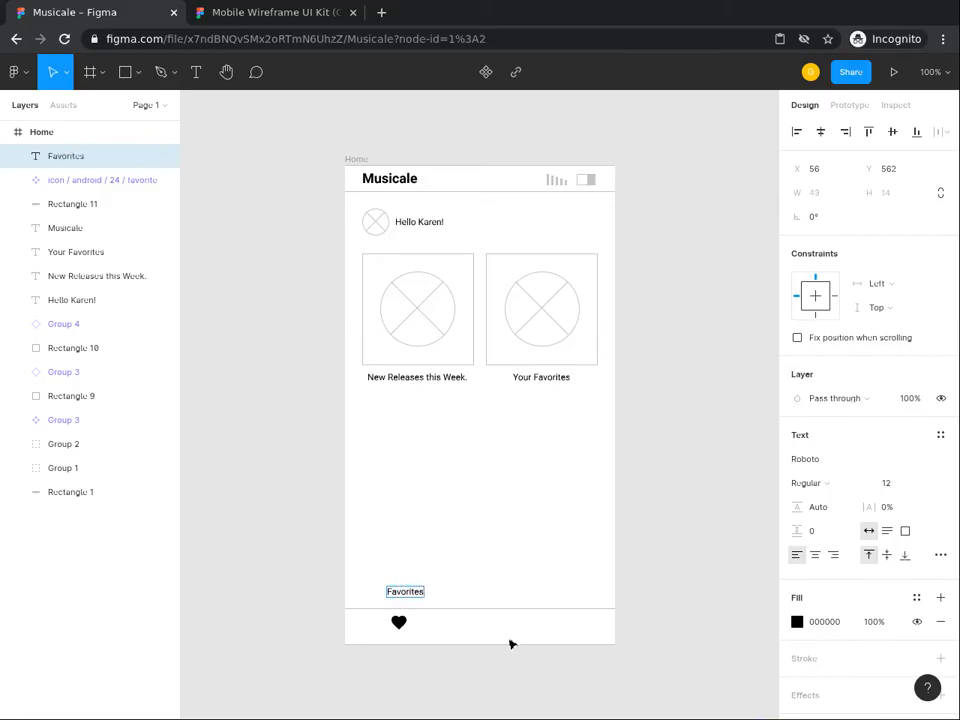
pyautogui.click(58, 74)
pyautogui.click(406, 592)
pyautogui.moveTo(406, 594); pyautogui.dragTo(398, 640)
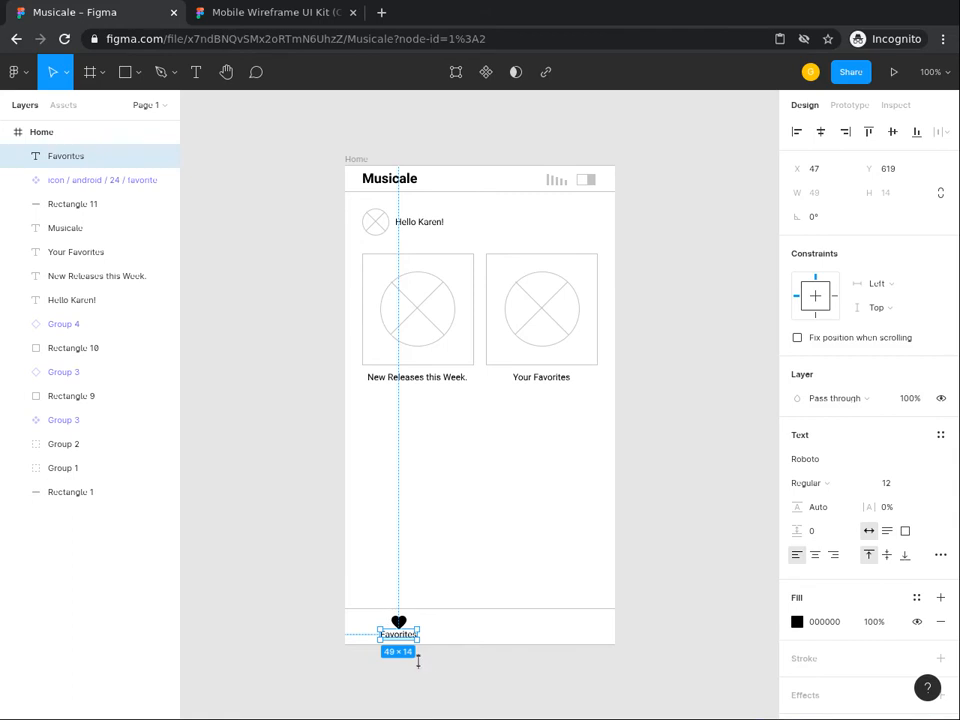
pyautogui.click(428, 675)
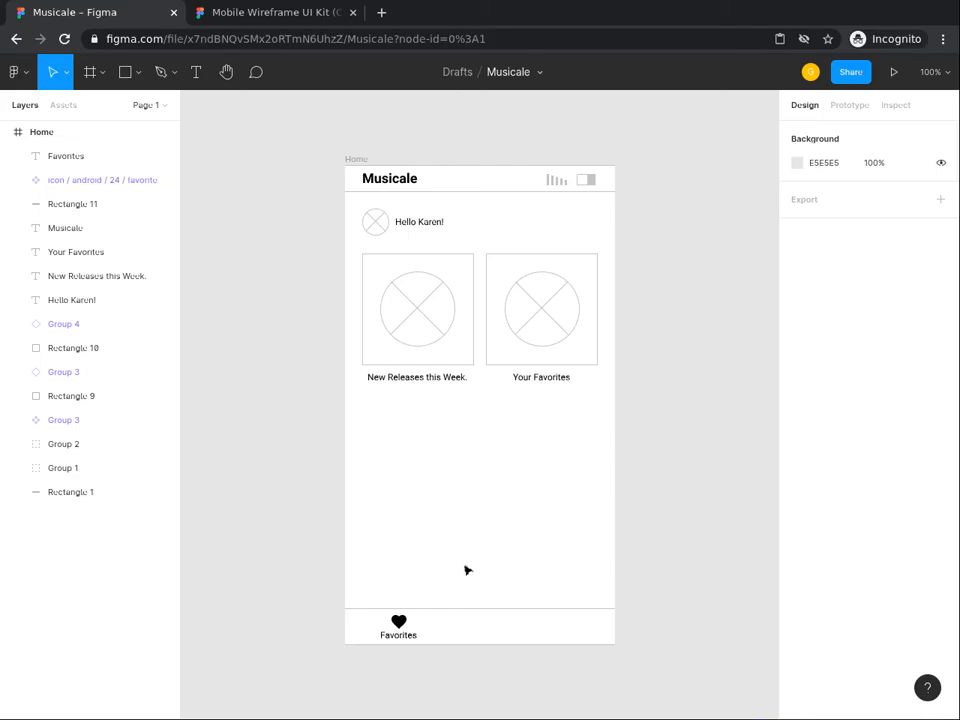
pyautogui.hotkey('ctrl', 'Tab')
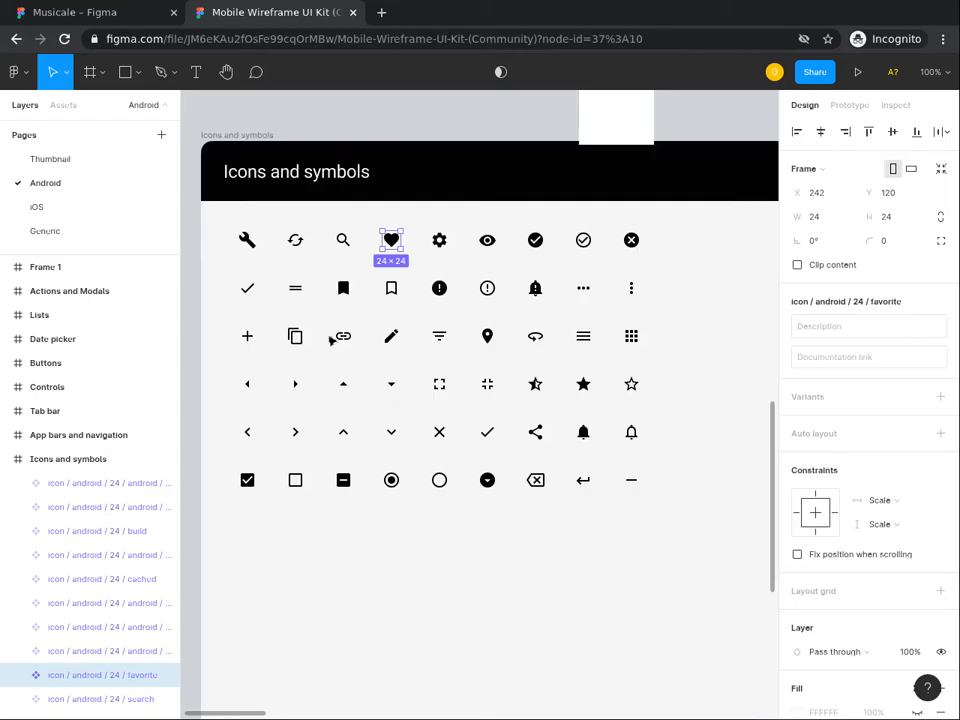
# Step: Copy the kit's search icon and paste it into the Musicale Home frame
pyautogui.click(345, 243)
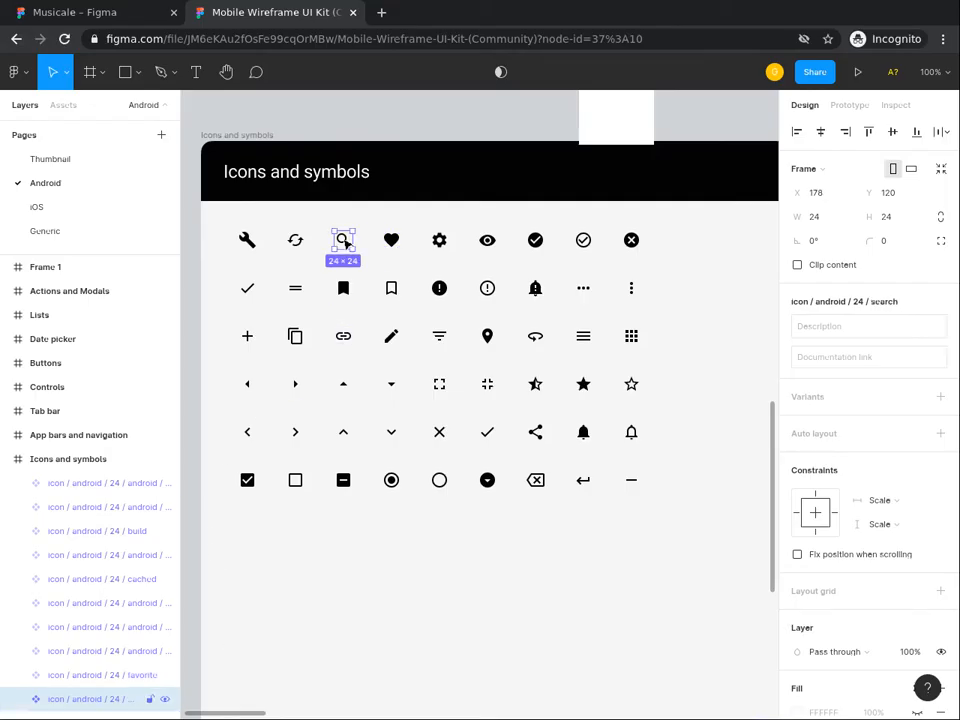
pyautogui.rightClick(345, 242)
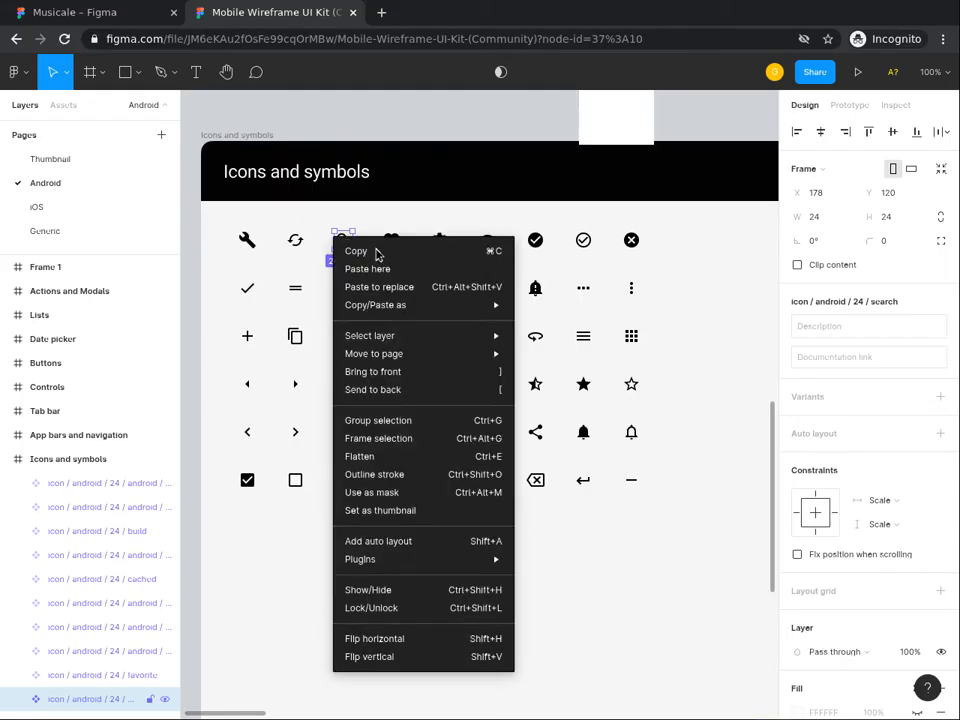
pyautogui.click(378, 253)
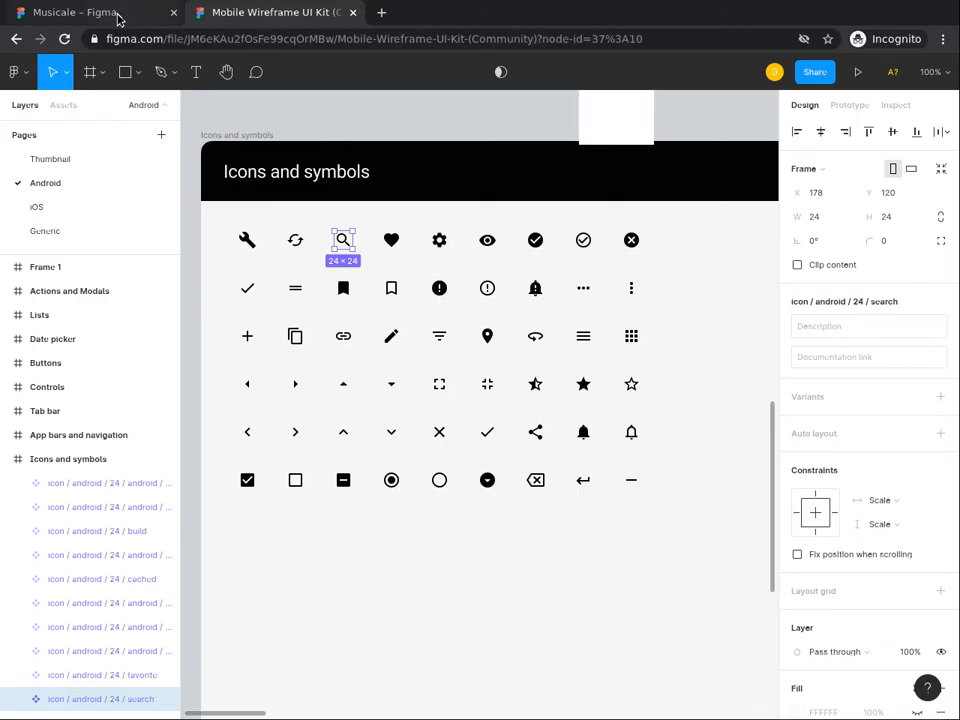
pyautogui.click(118, 14)
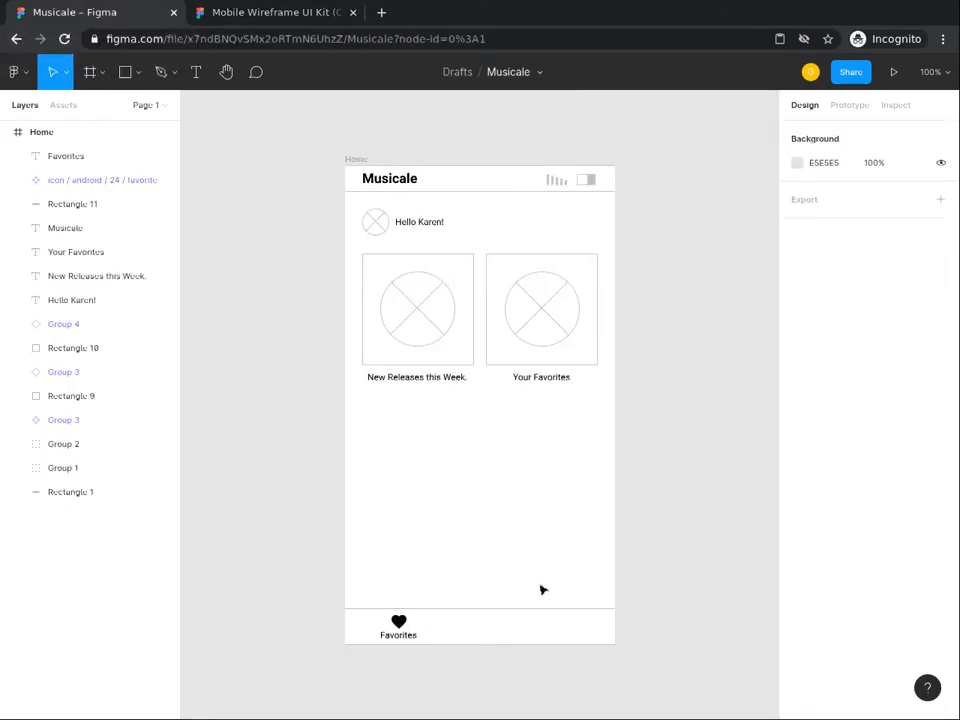
pyautogui.rightClick(464, 477)
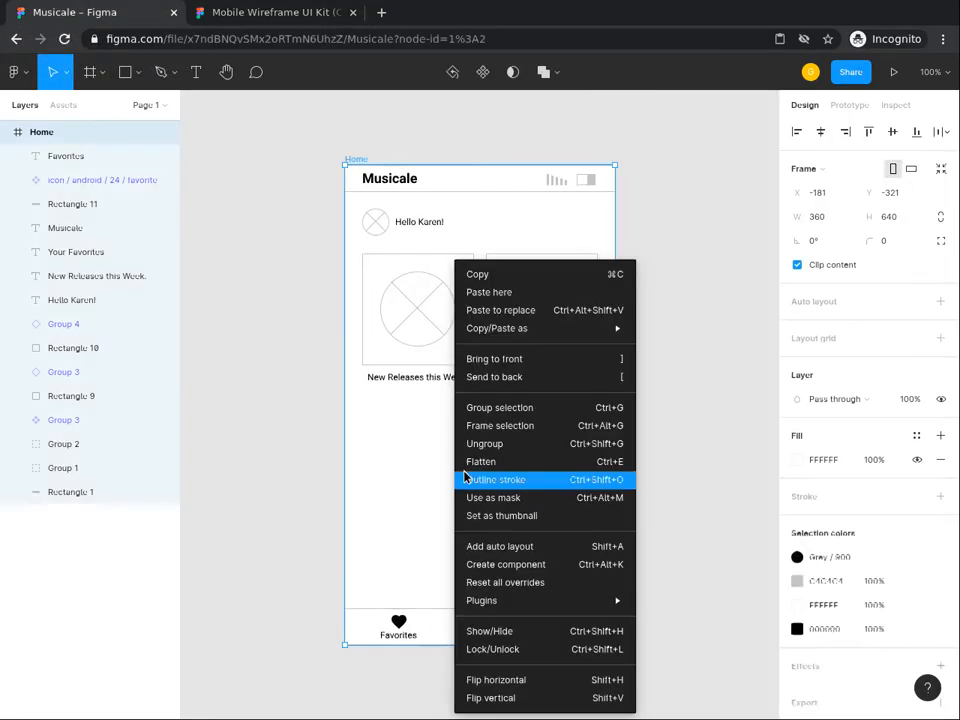
pyautogui.click(488, 292)
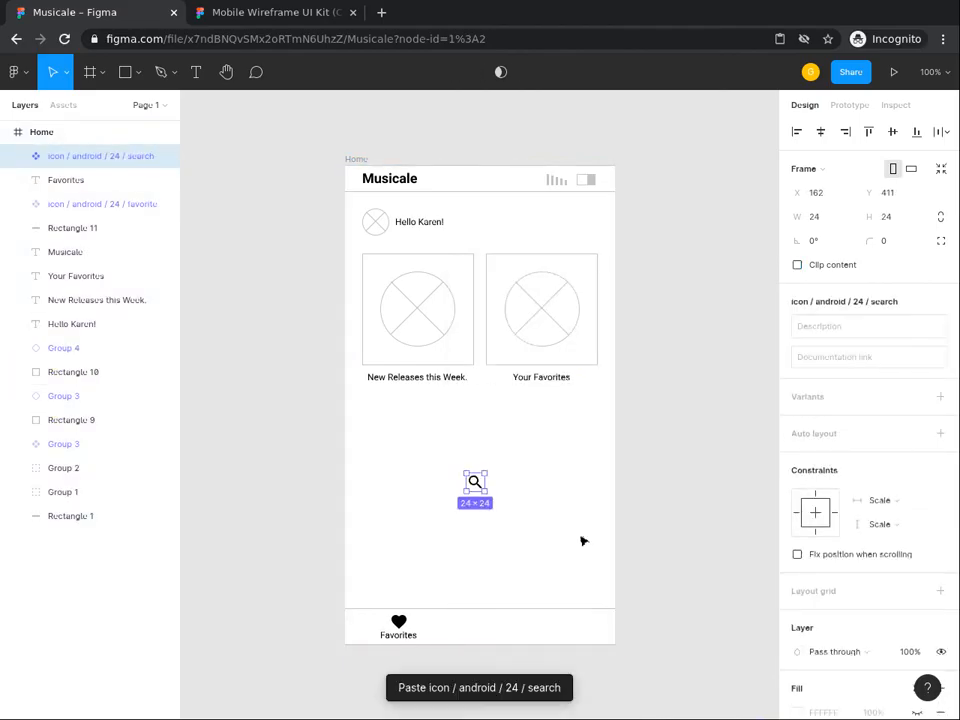
# Step: Move the search glyph into the bottom bar and bottom-align it with the heart icon
pyautogui.doubleClick(478, 486)
pyautogui.moveTo(478, 486); pyautogui.dragTo(471, 621)
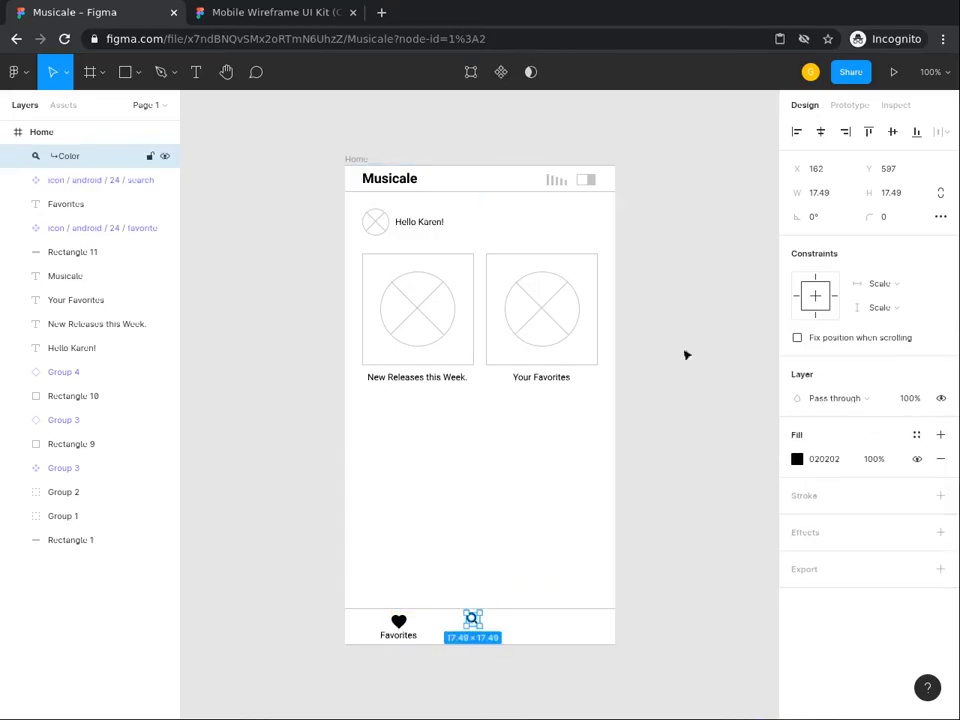
pyautogui.click(819, 143)
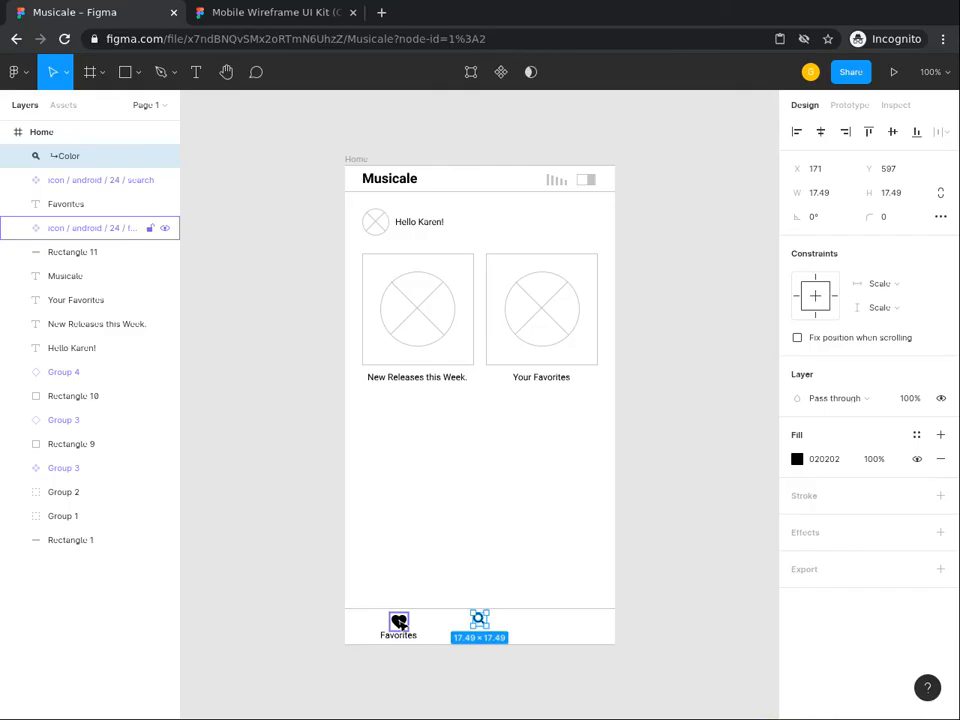
pyautogui.keyDown('shift'); pyautogui.click(399, 622); pyautogui.keyUp('shift')
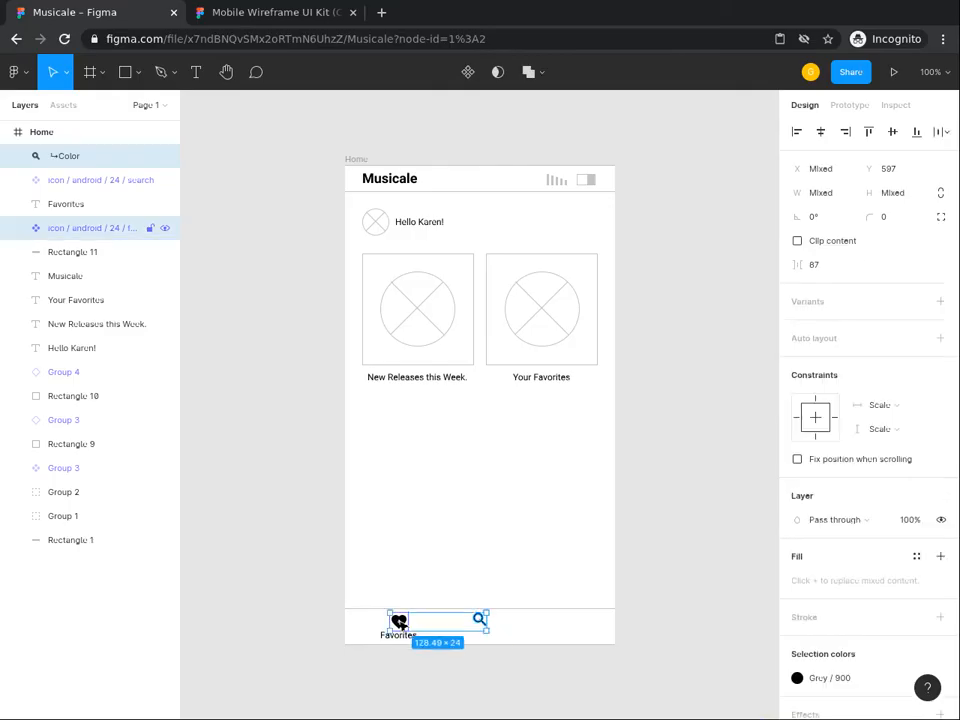
pyautogui.click(916, 134)
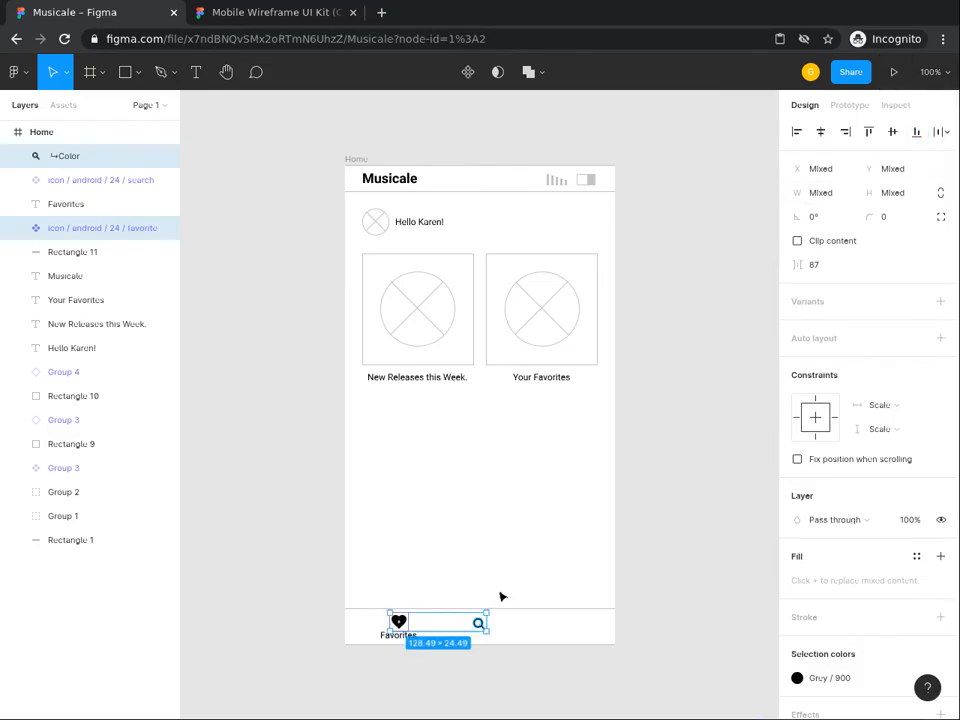
# Step: Add a 'Search' text label and drag it beneath the magnifier icon in the bottom nav
pyautogui.click(475, 557)
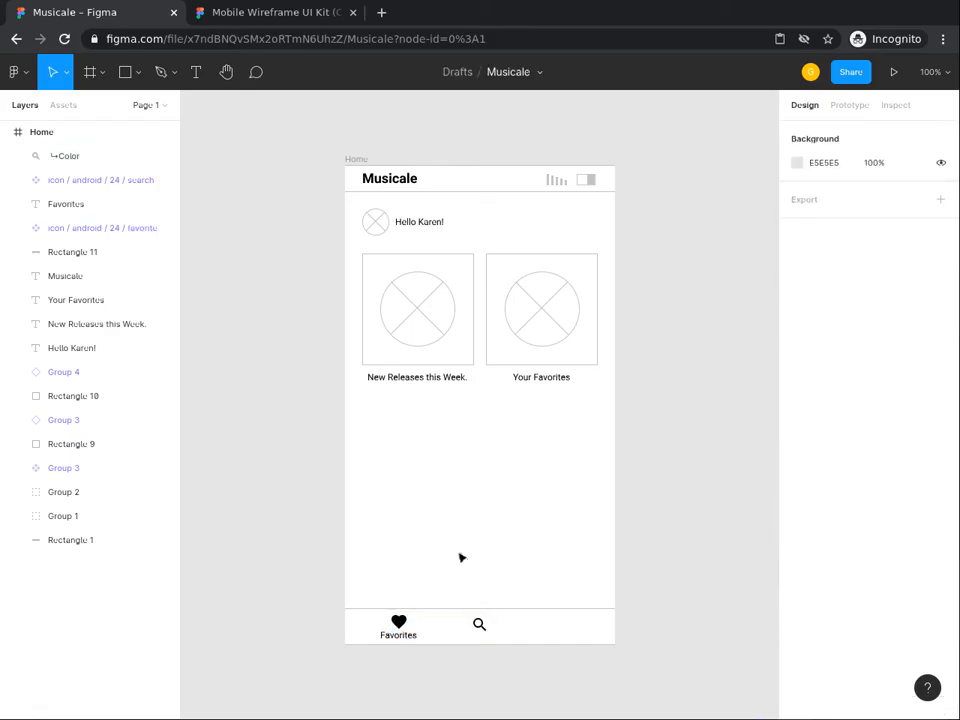
pyautogui.click(196, 74)
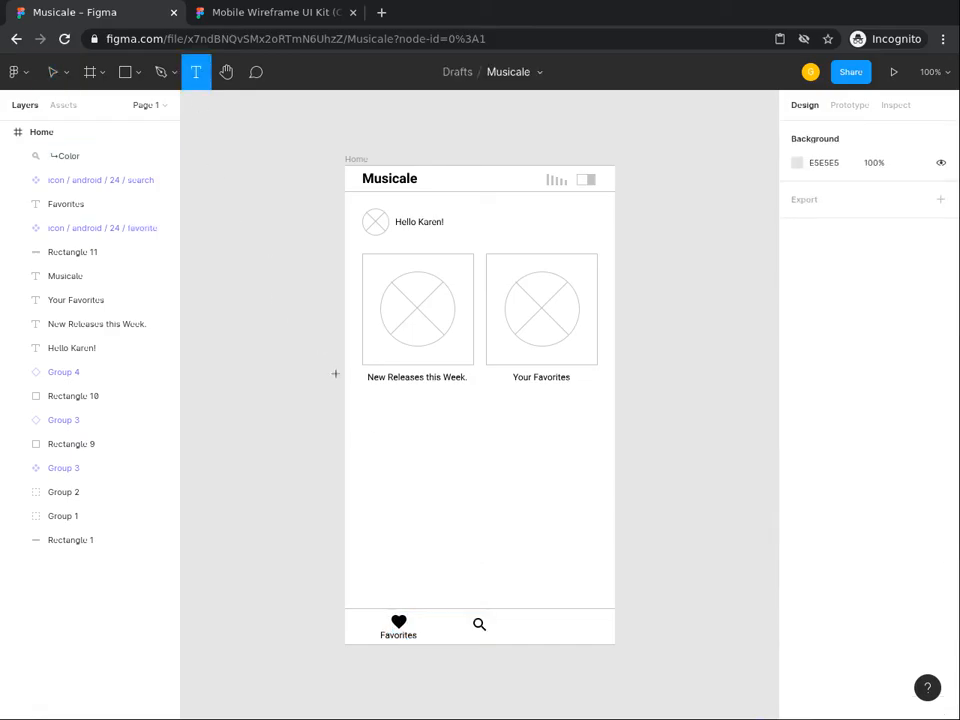
pyautogui.click(456, 494)
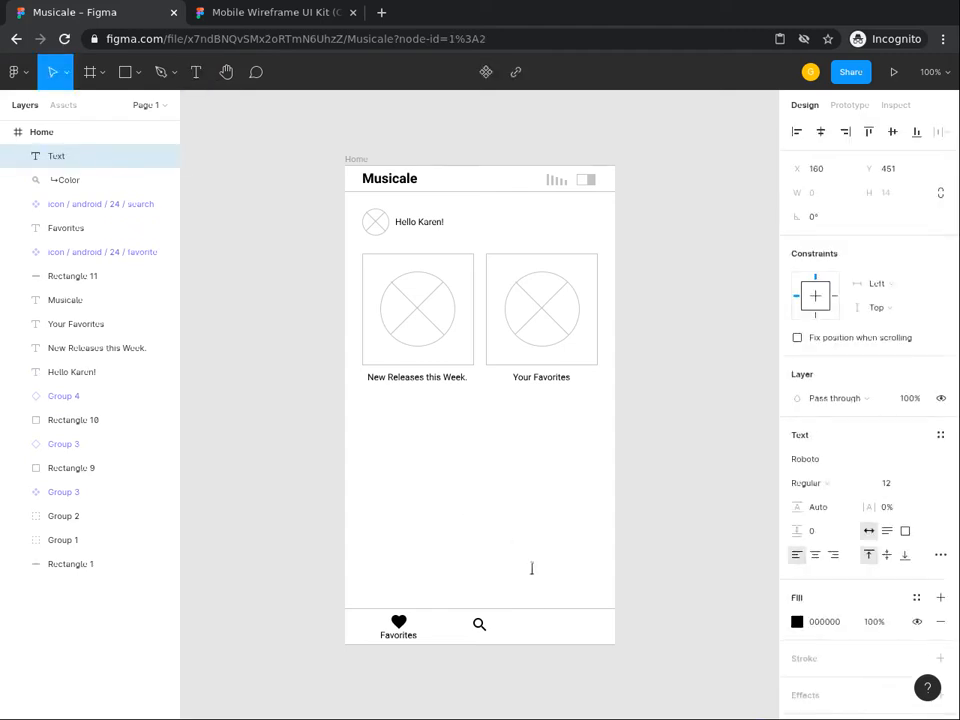
pyautogui.write('Search')
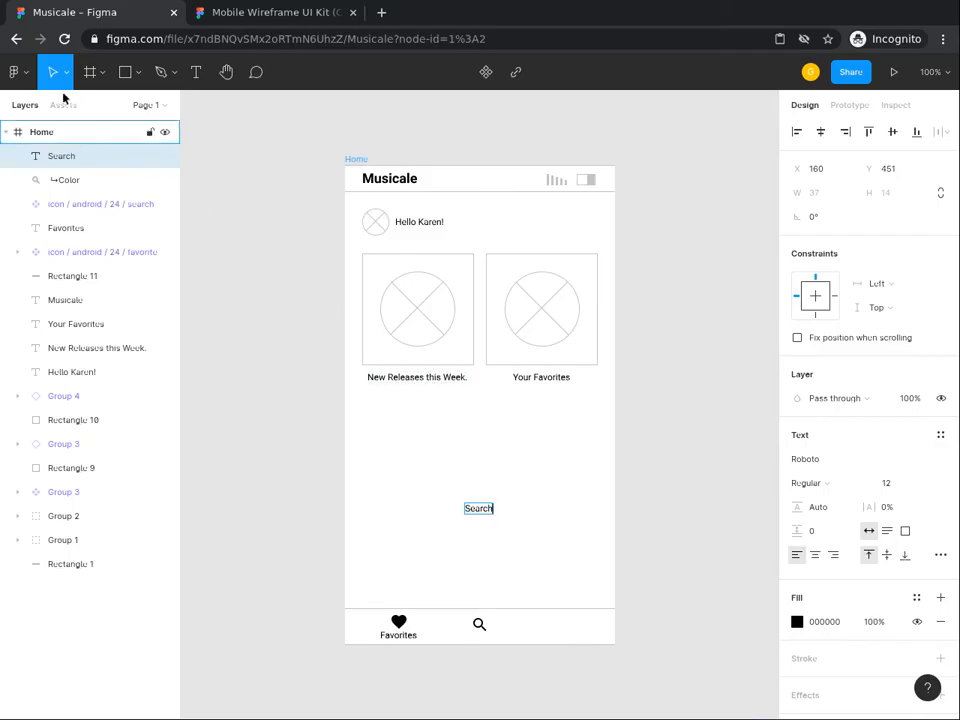
pyautogui.click(510, 510)
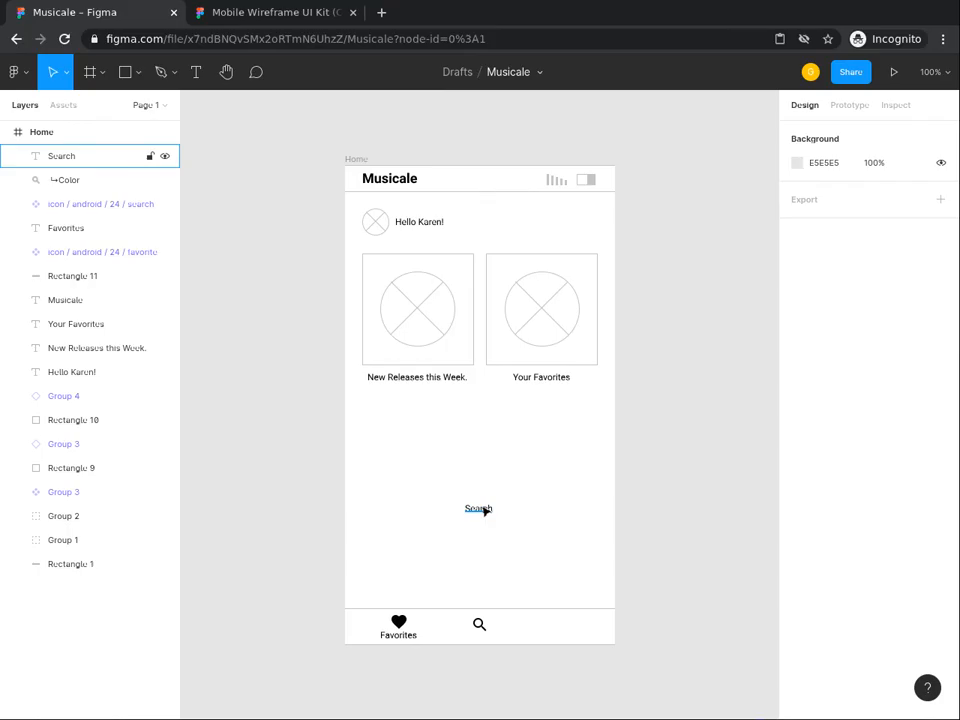
pyautogui.click(483, 510)
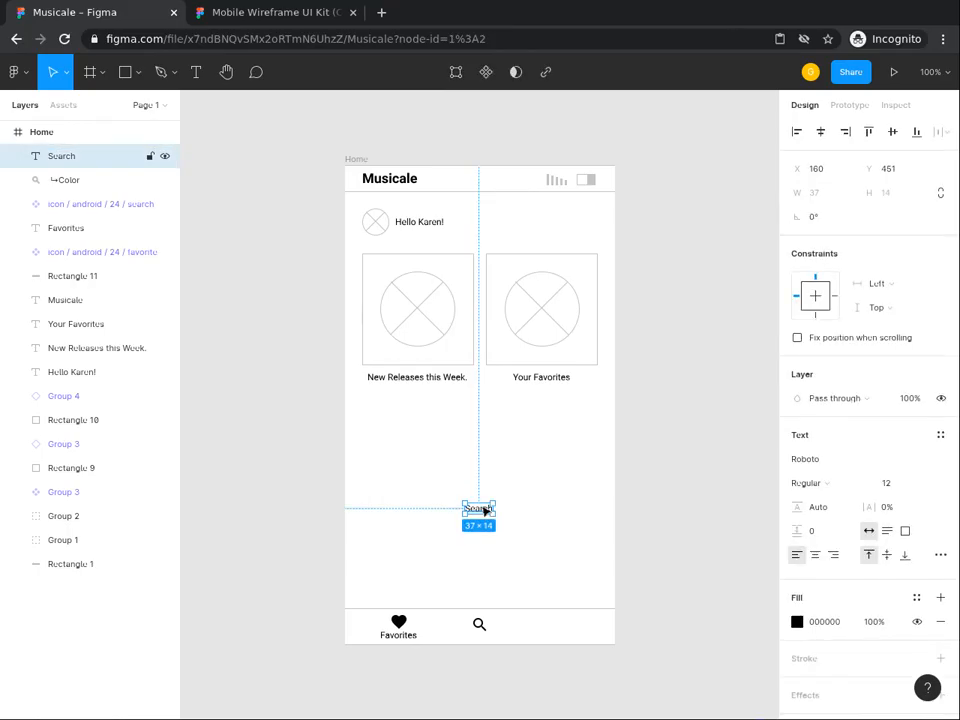
pyautogui.moveTo(484, 510); pyautogui.dragTo(489, 636)
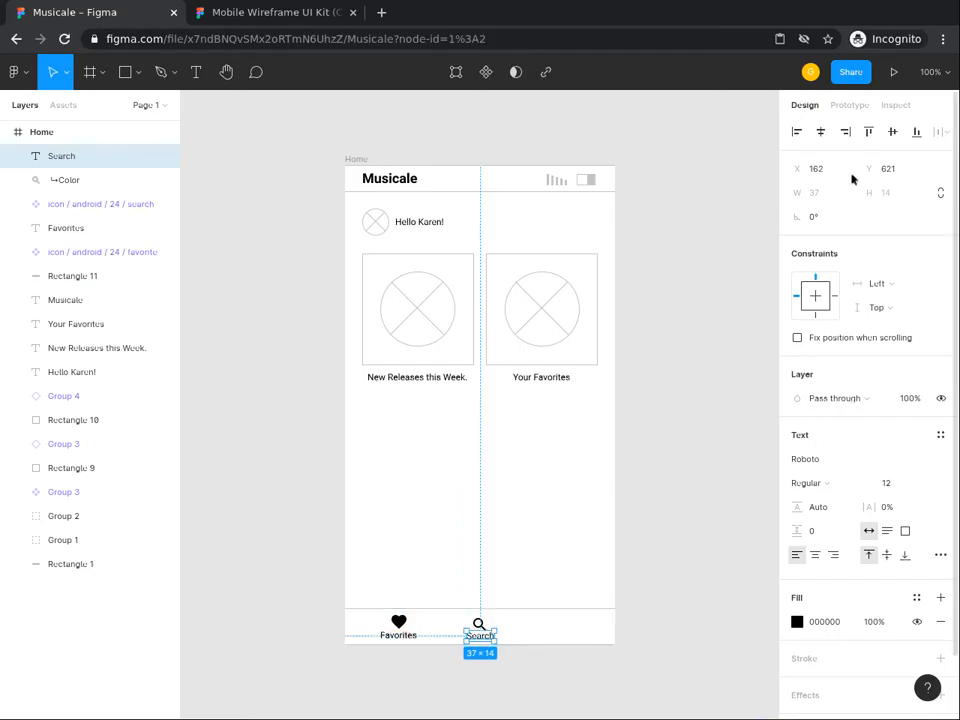
# Step: Centre Search under its icon, then top-align it with the Favorites label at Y 620
pyautogui.click(819, 133)
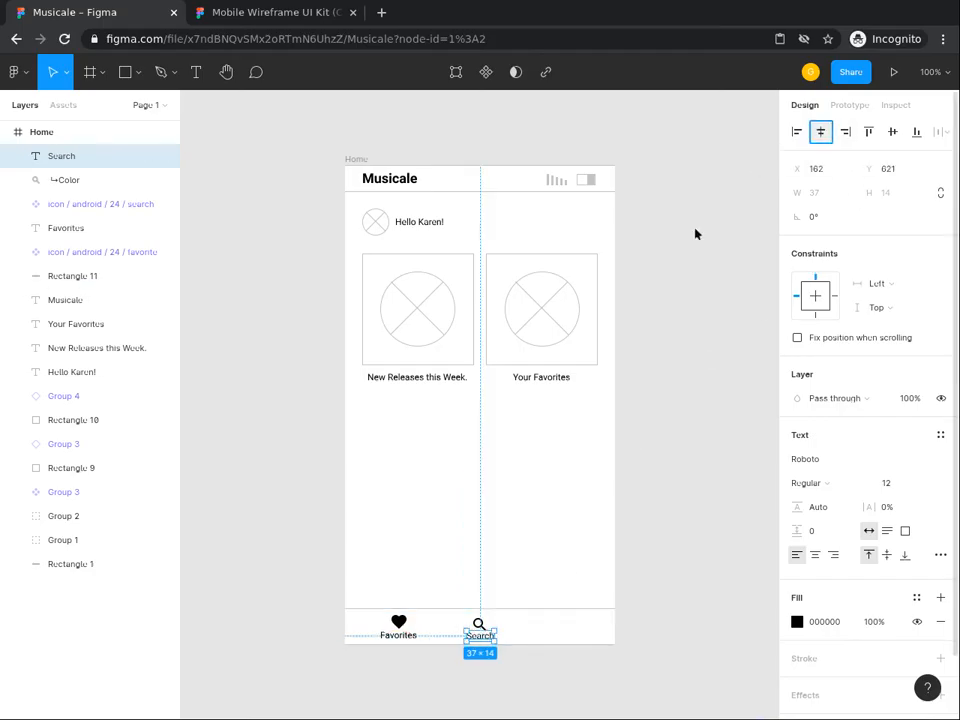
pyautogui.keyDown('shift'); pyautogui.click(407, 636); pyautogui.keyUp('shift')
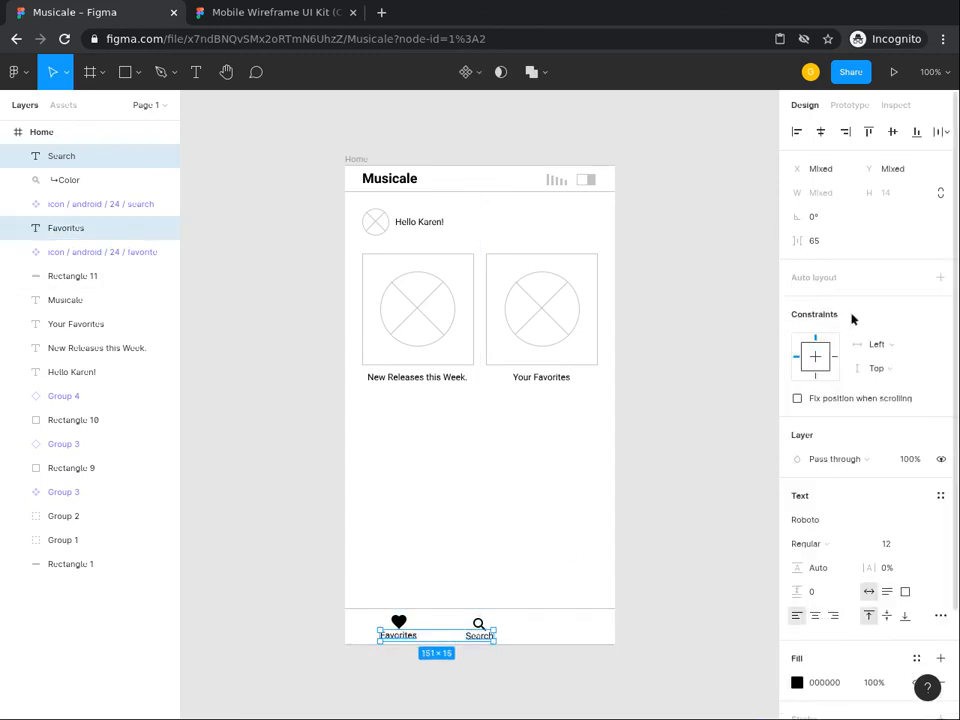
pyautogui.click(868, 132)
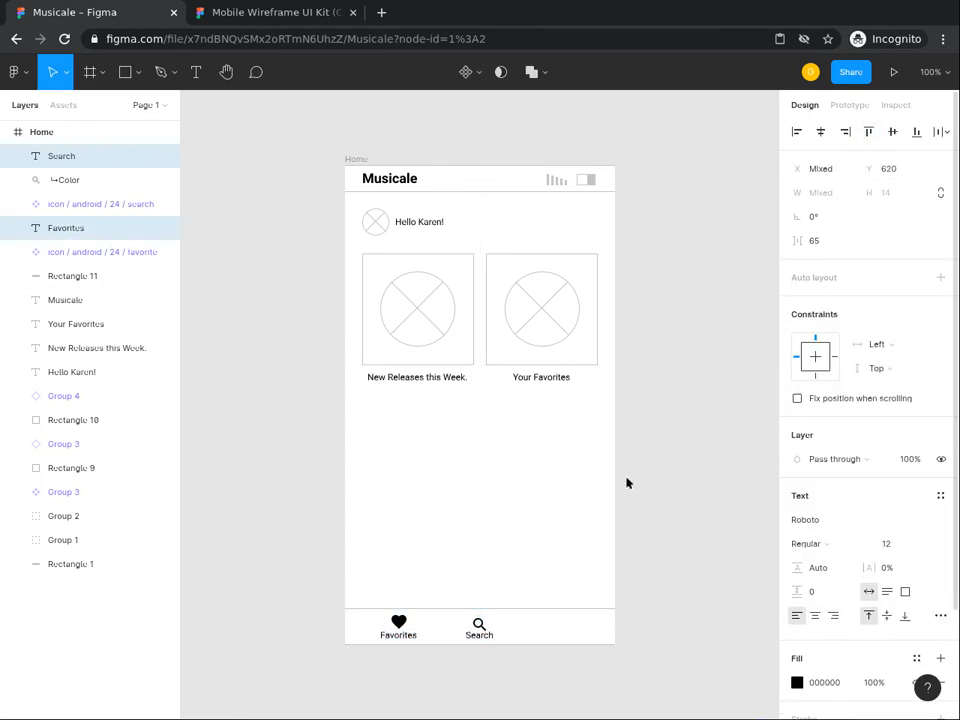
pyautogui.keyDown('ctrl'); pyautogui.click(479, 625); pyautogui.keyUp('ctrl')
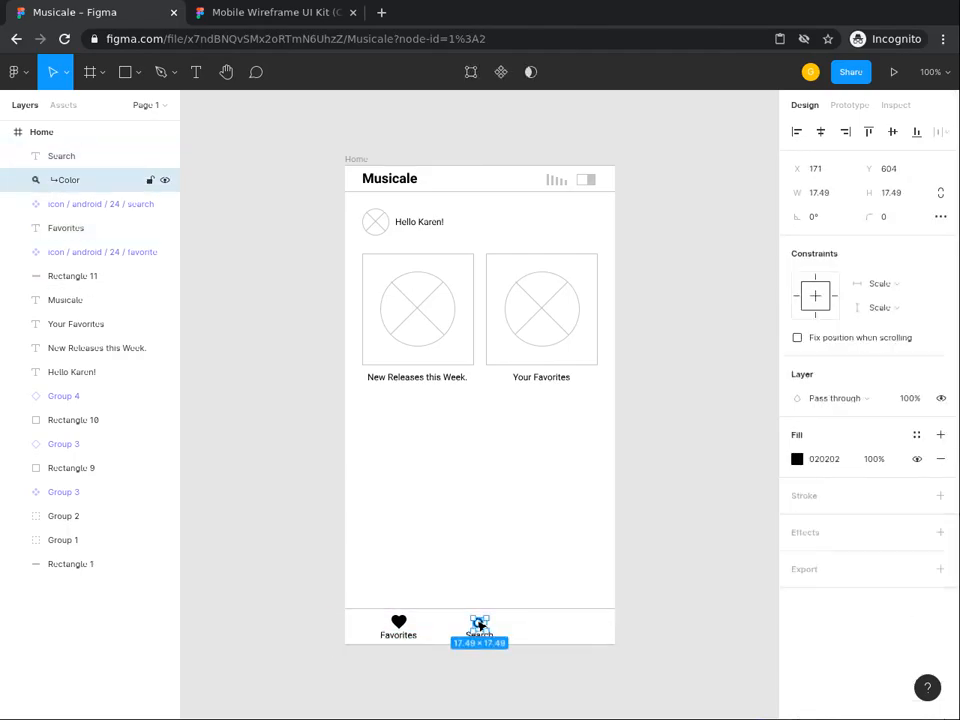
pyautogui.click(343, 698)
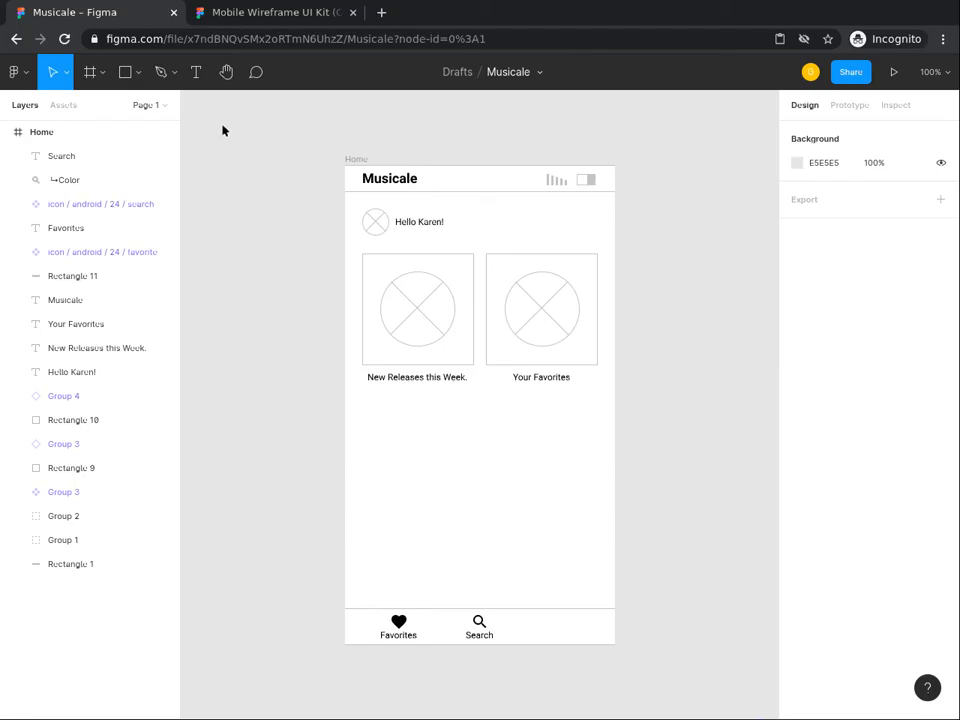
# Step: Copy the apps-grid icon from the Mobile Wireframe UI Kit file
pyautogui.click(268, 12)
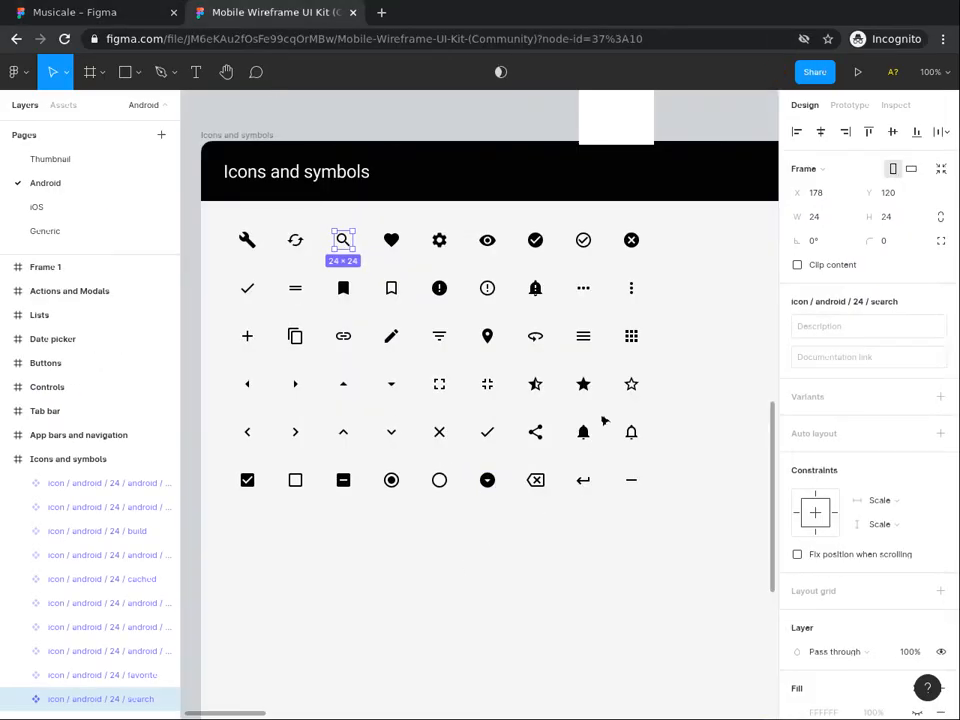
pyautogui.click(631, 337)
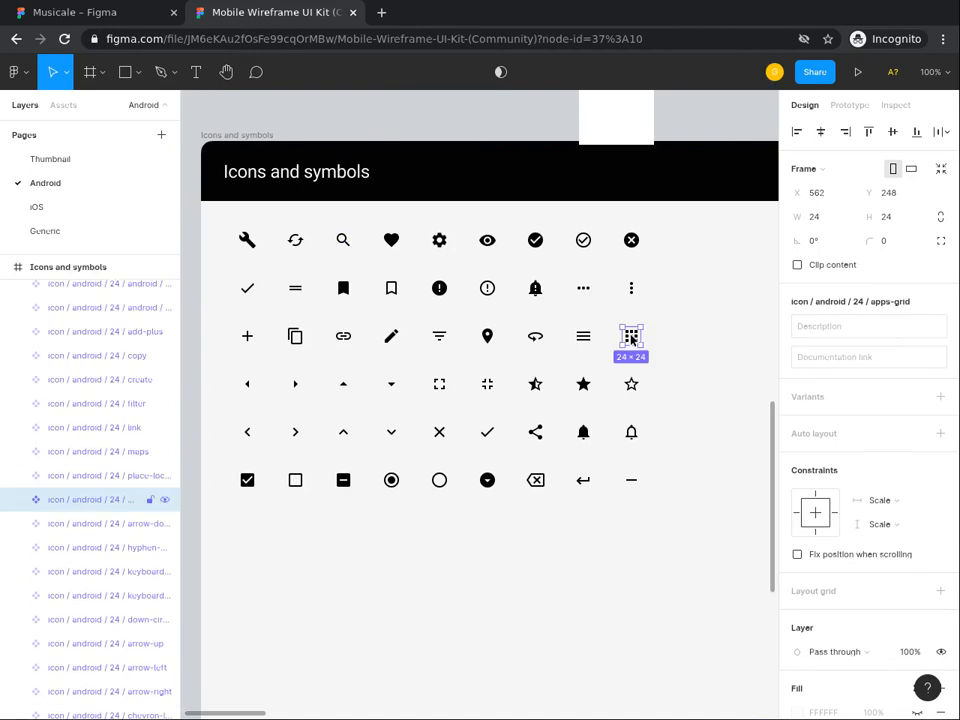
pyautogui.rightClick(631, 337)
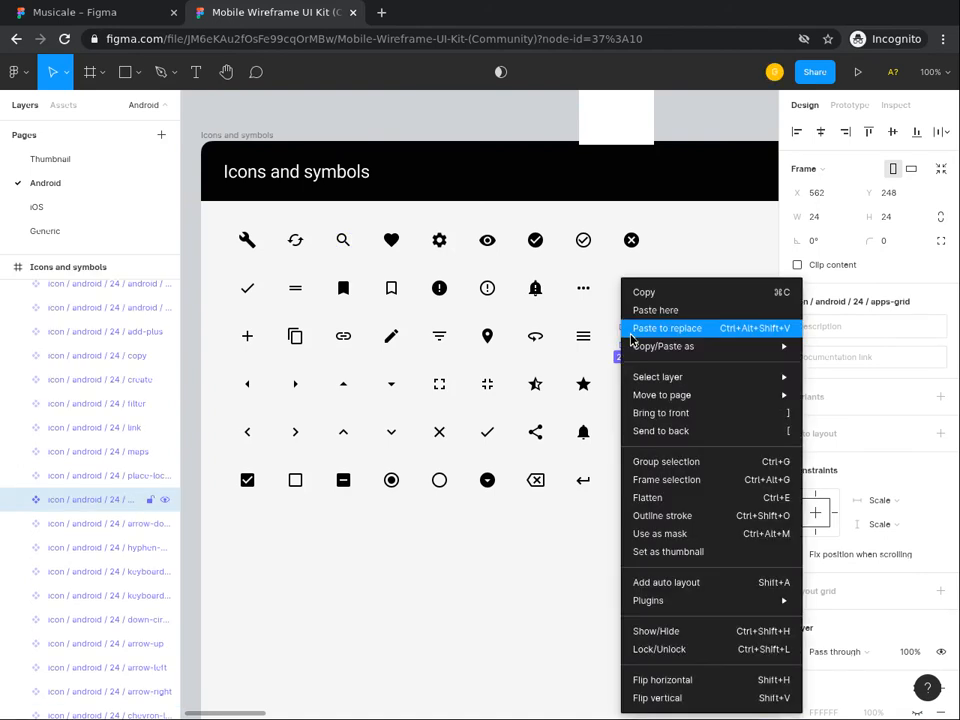
pyautogui.click(671, 293)
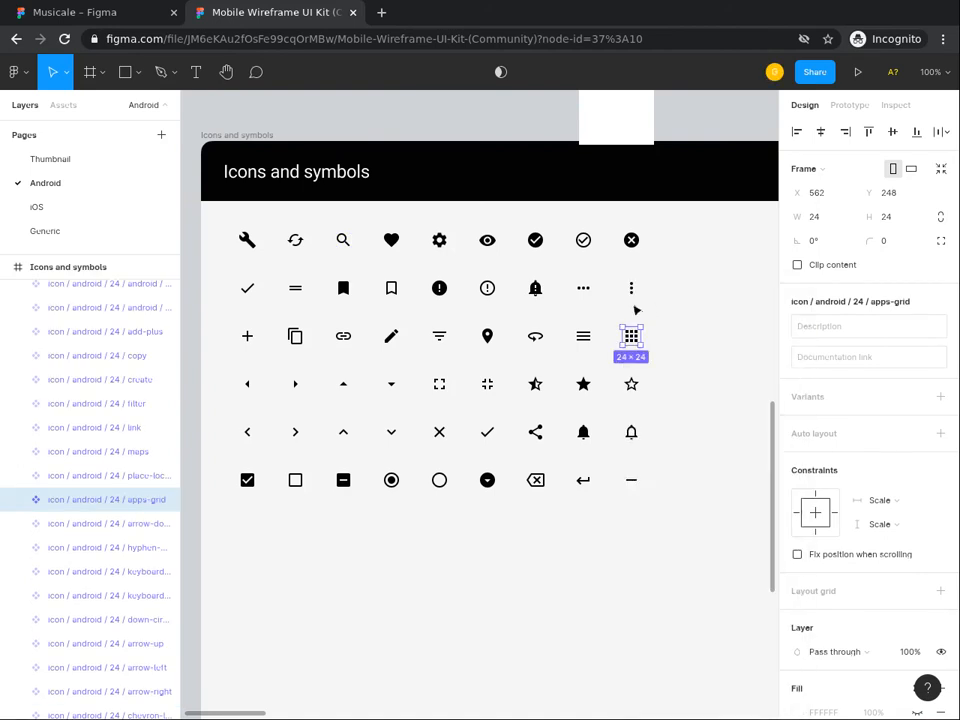
# Step: Paste the apps-grid icon into the Musicale Home frame and move it beside Search
pyautogui.click(100, 14)
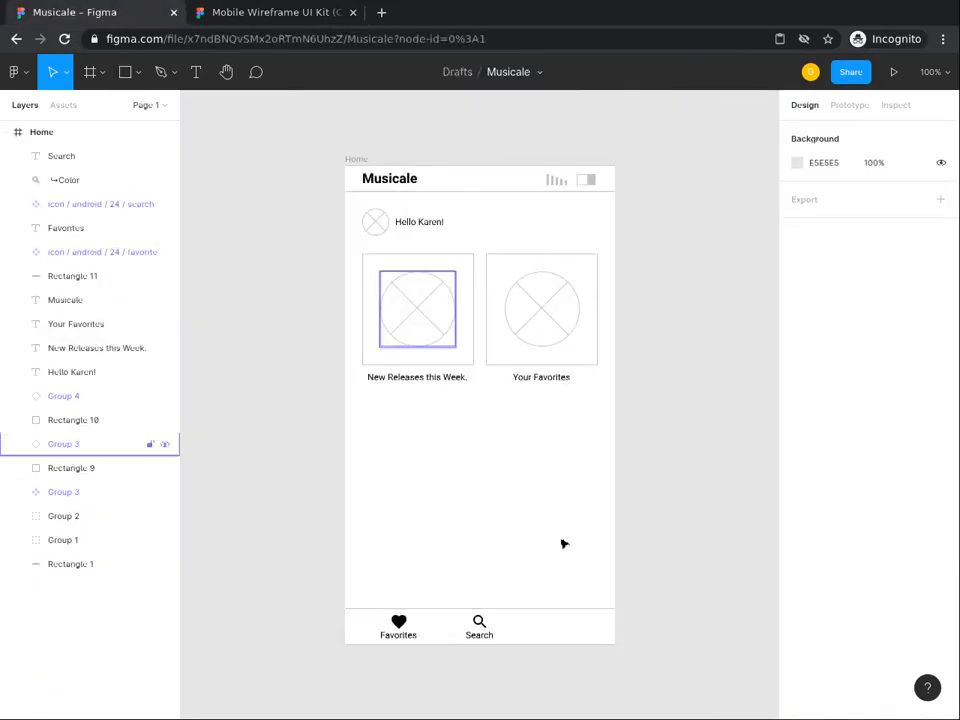
pyautogui.rightClick(540, 488)
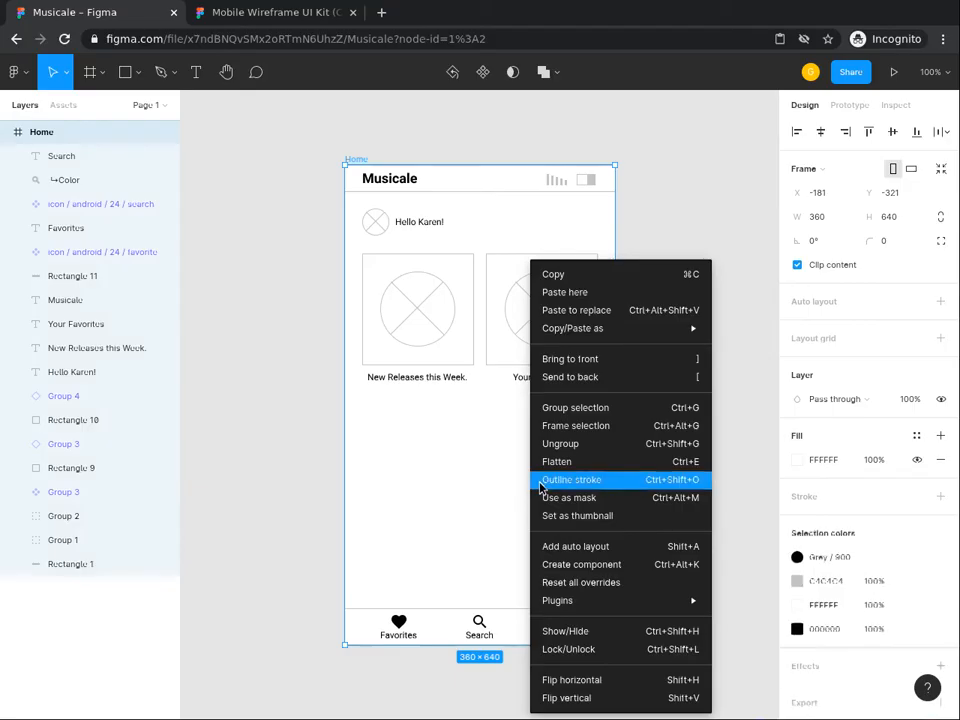
pyautogui.click(564, 292)
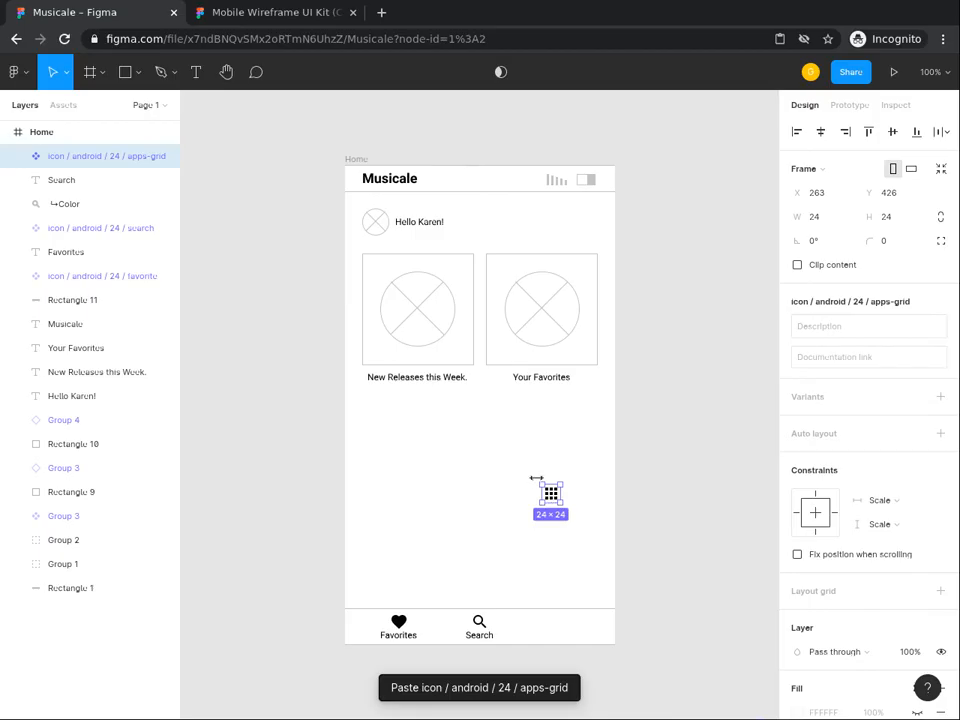
pyautogui.moveTo(551, 496); pyautogui.dragTo(551, 625)
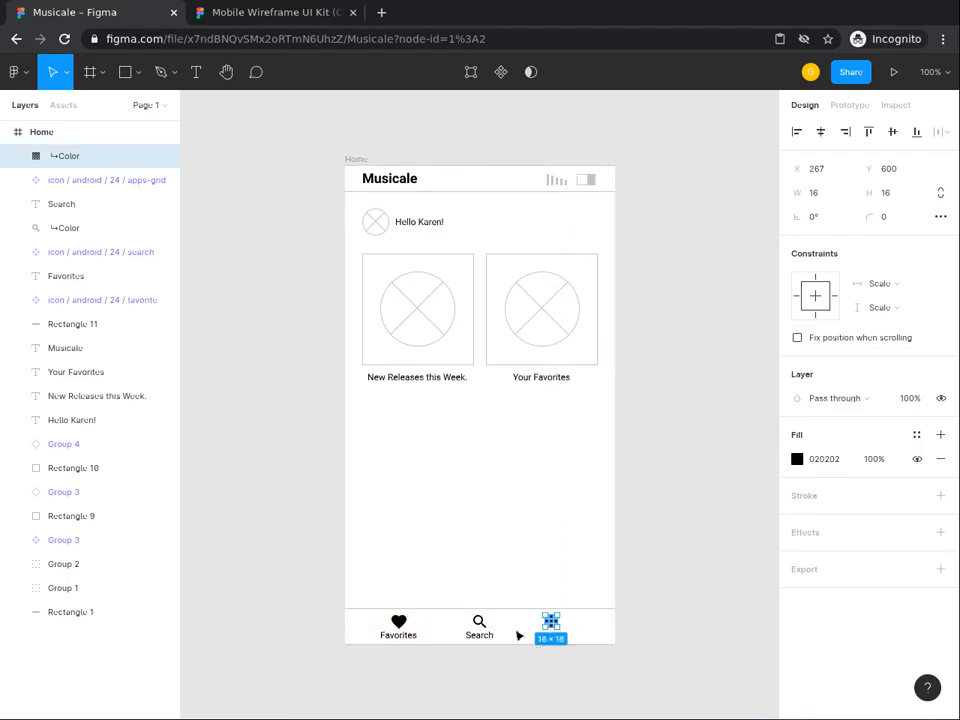
pyautogui.click(519, 565)
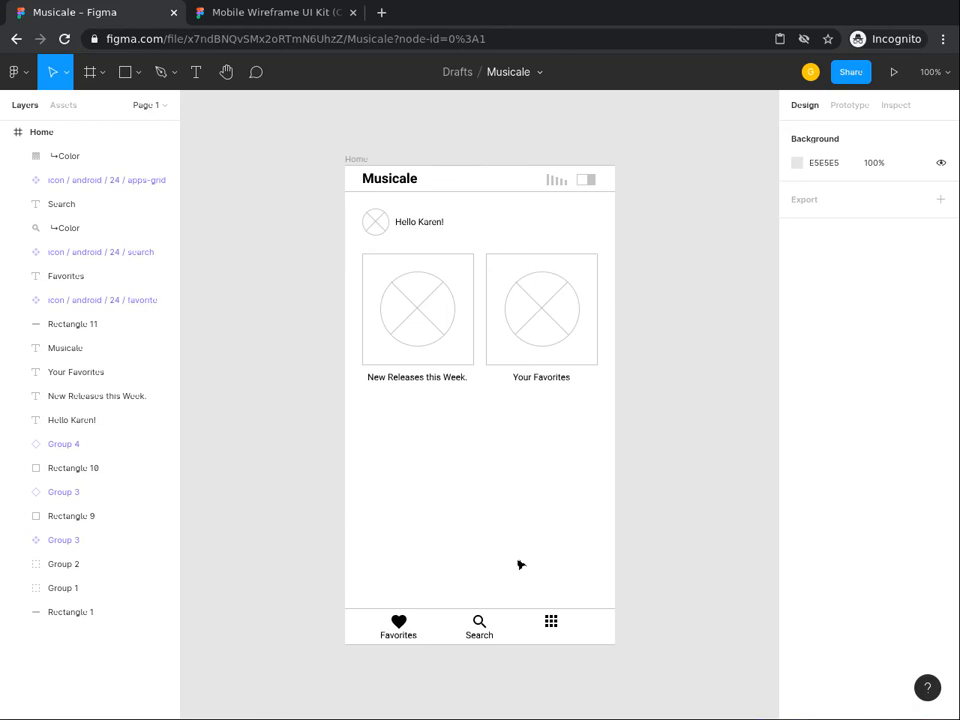
pyautogui.click(196, 78)
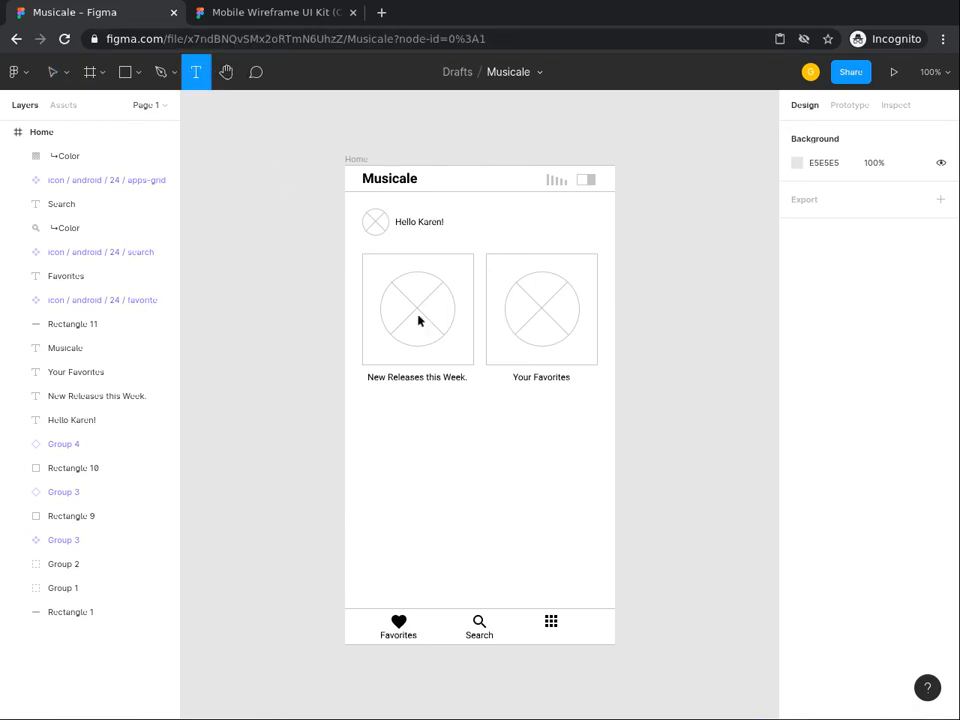
pyautogui.click(503, 502)
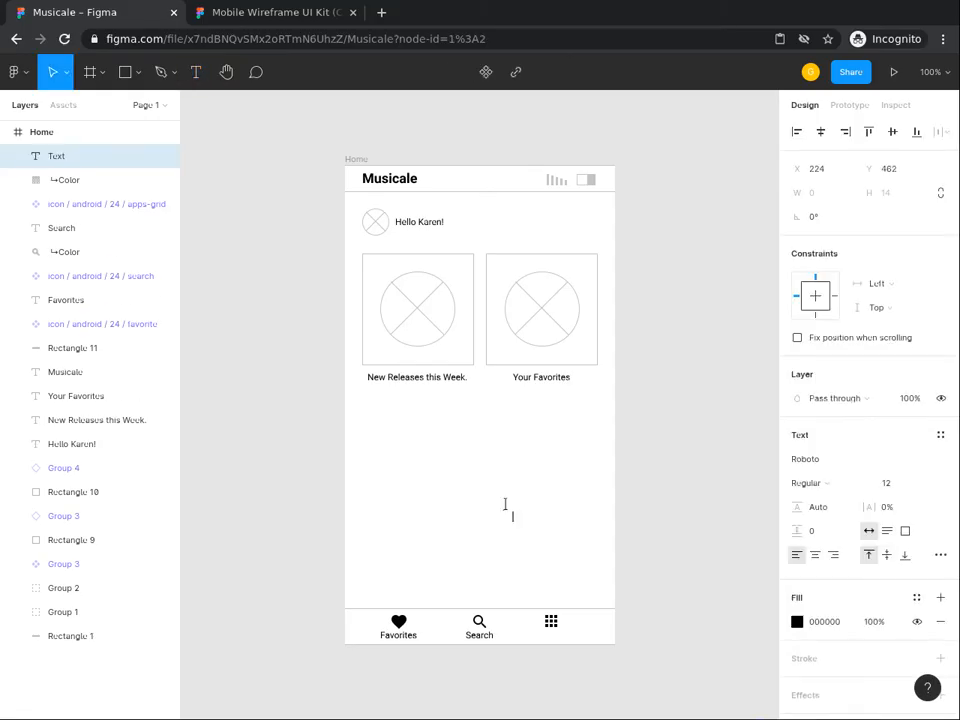
# Step: Type a 'Library' label and move it beneath the apps-grid icon
pyautogui.write('Library')
pyautogui.press('Escape')
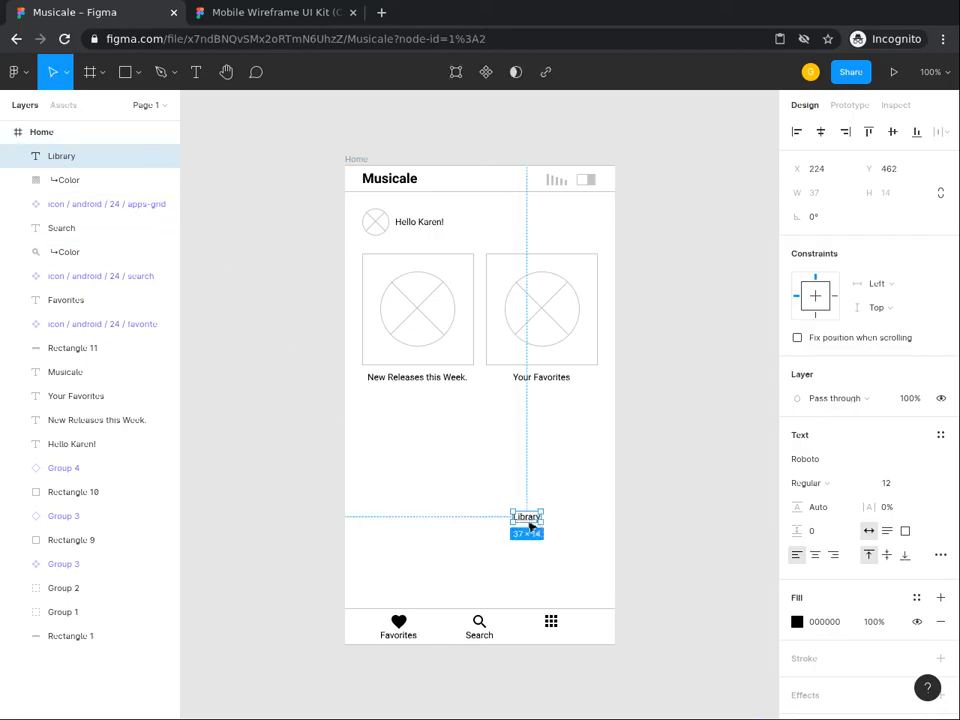
pyautogui.moveTo(529, 518); pyautogui.dragTo(554, 635)
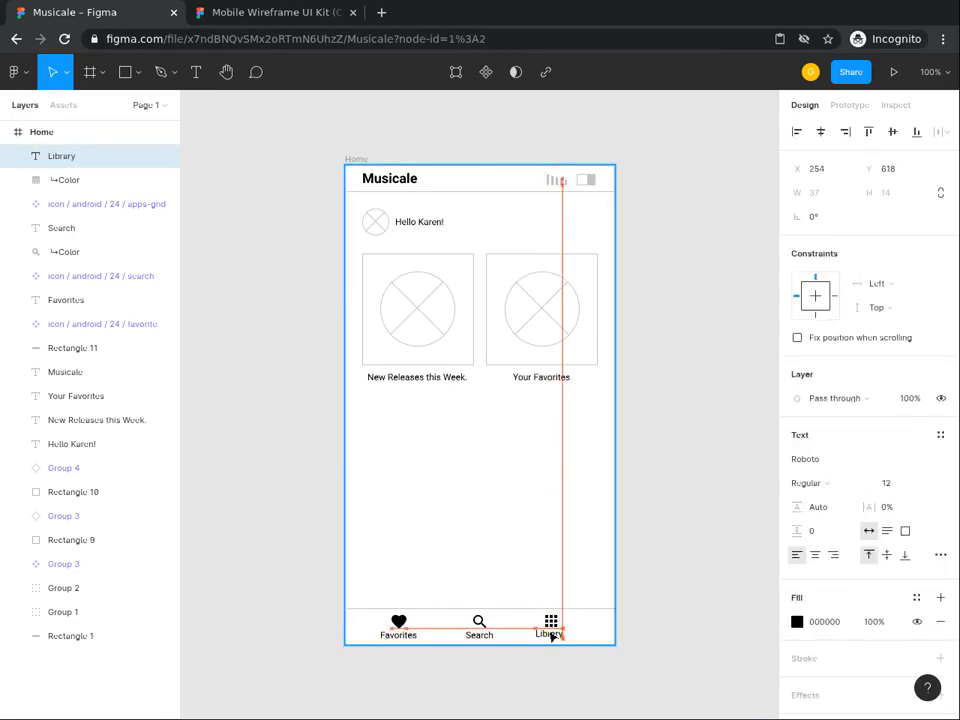
pyautogui.click(534, 552)
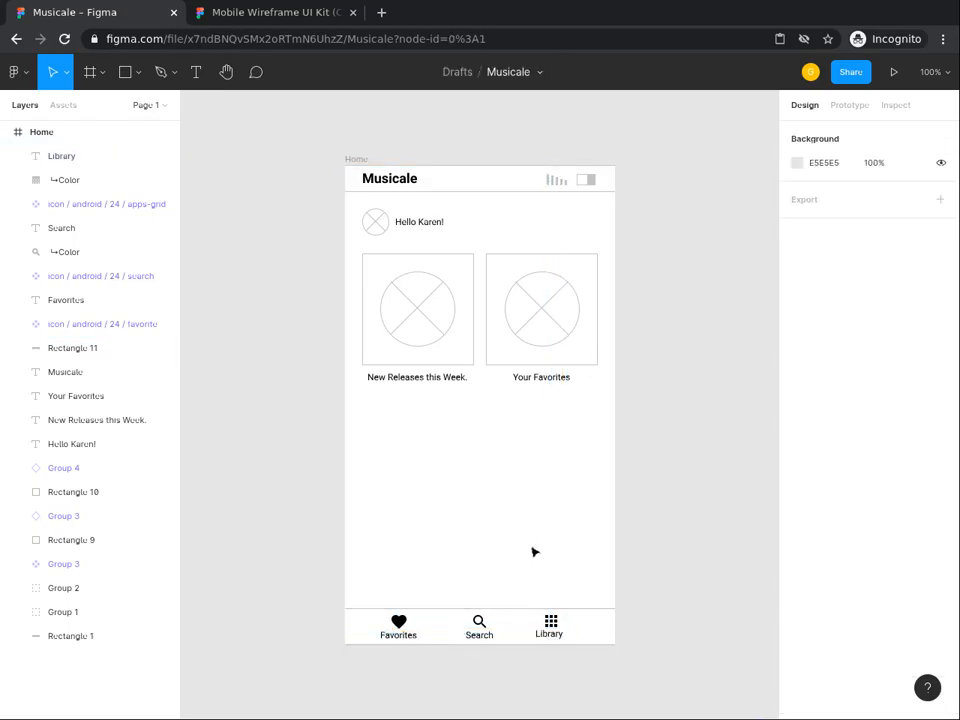
# Step: Align the Library and Search labels so they sit on one row at Y 620
pyautogui.click(555, 634)
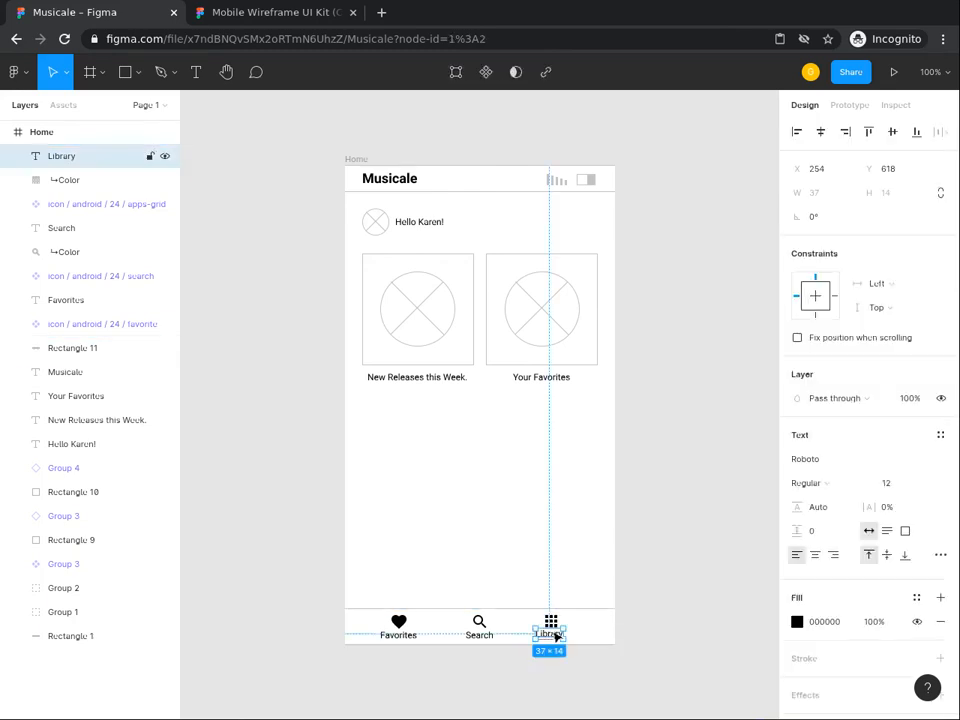
pyautogui.keyDown('shift'); pyautogui.click(478, 638); pyautogui.keyUp('shift')
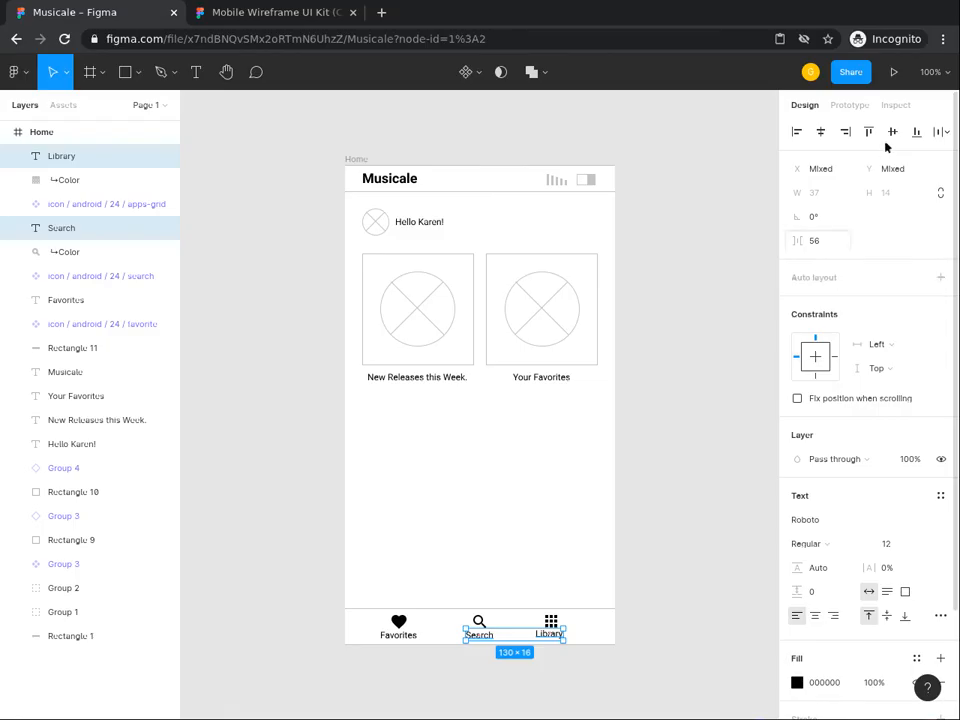
pyautogui.click(915, 132)
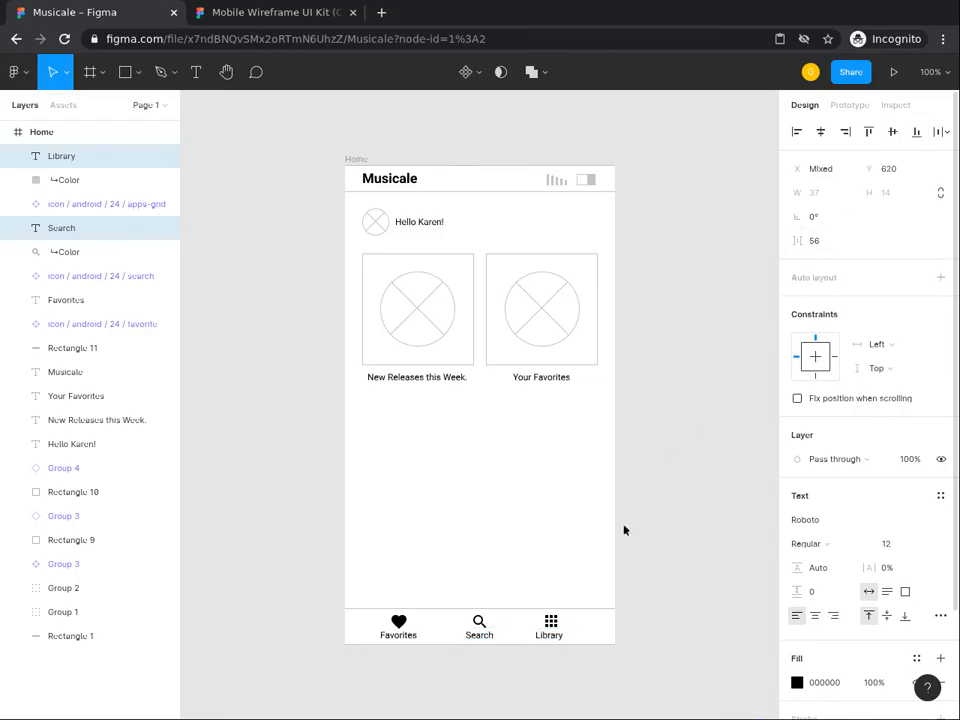
pyautogui.click(474, 546)
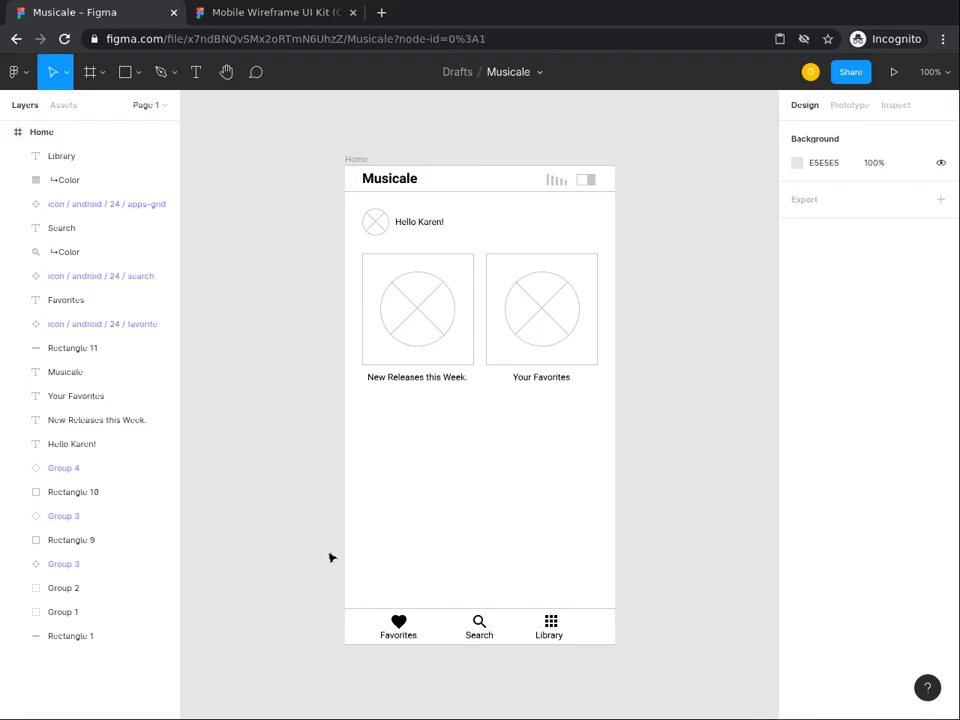
# Step: Distribute the heart, search and apps-grid icons with equal 83 horizontal spacing
pyautogui.click(401, 622)
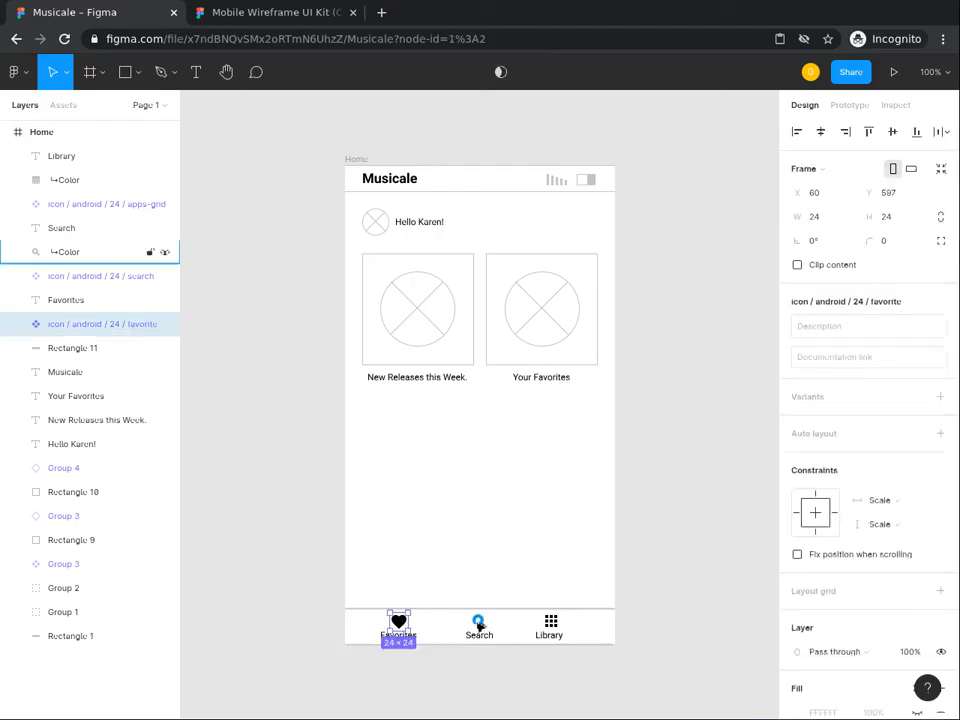
pyautogui.keyDown('shift'); pyautogui.click(478, 622); pyautogui.keyUp('shift')
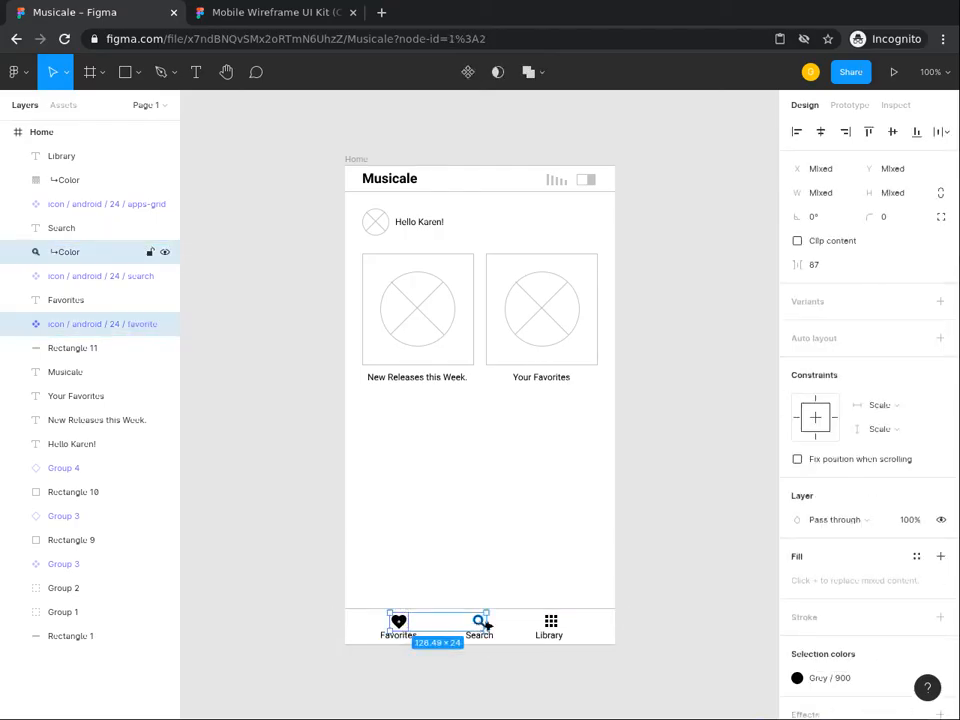
pyautogui.keyDown('shift'); pyautogui.click(551, 623); pyautogui.keyUp('shift')
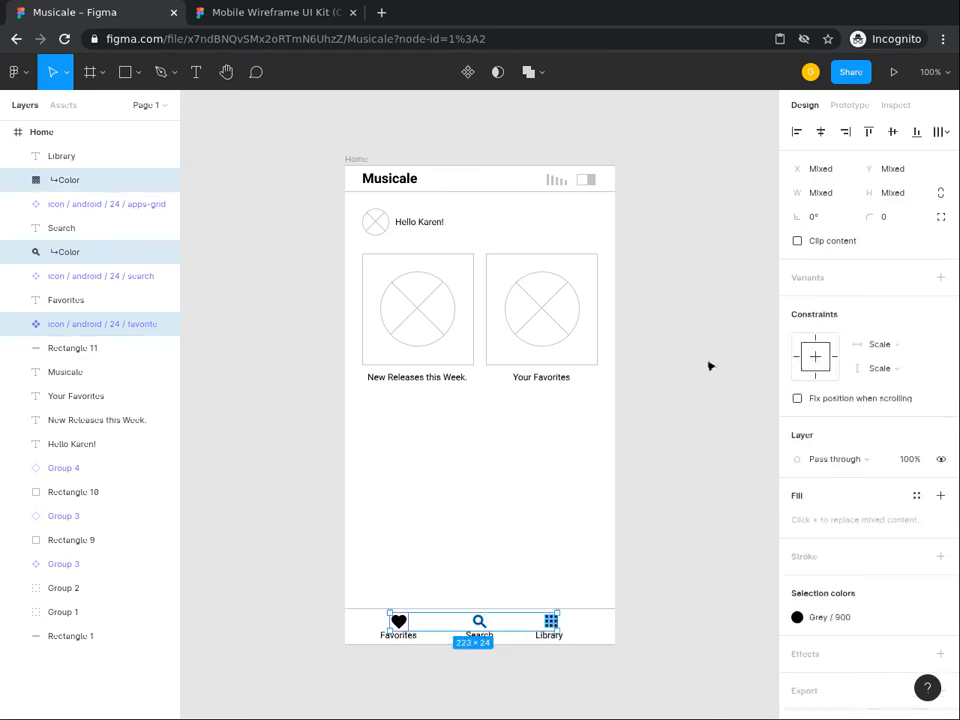
pyautogui.click(941, 135)
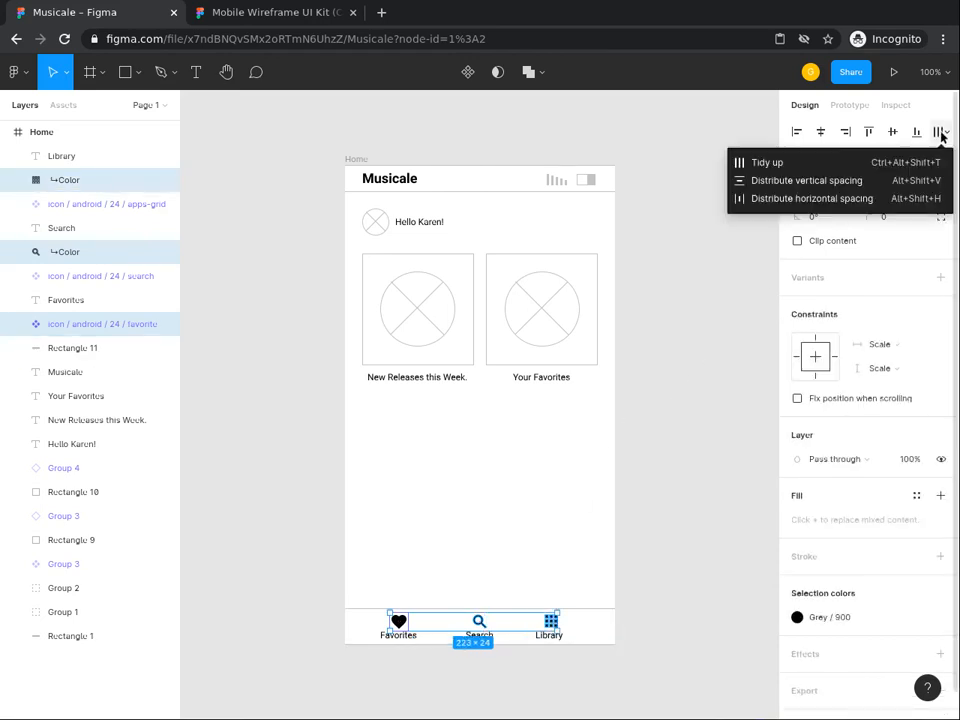
pyautogui.click(867, 199)
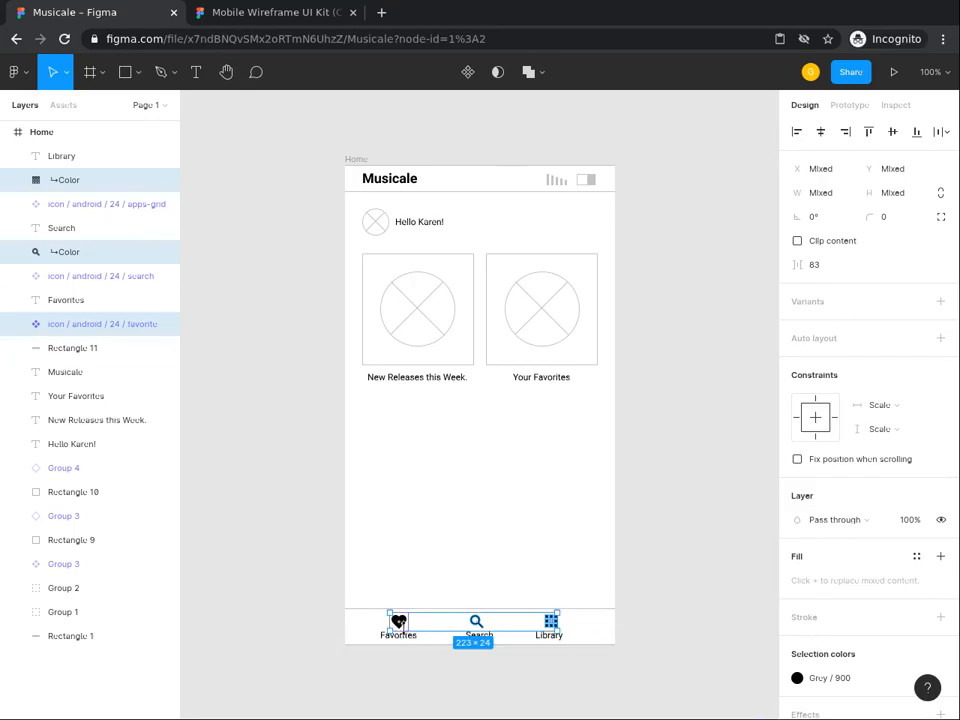
pyautogui.click(432, 545)
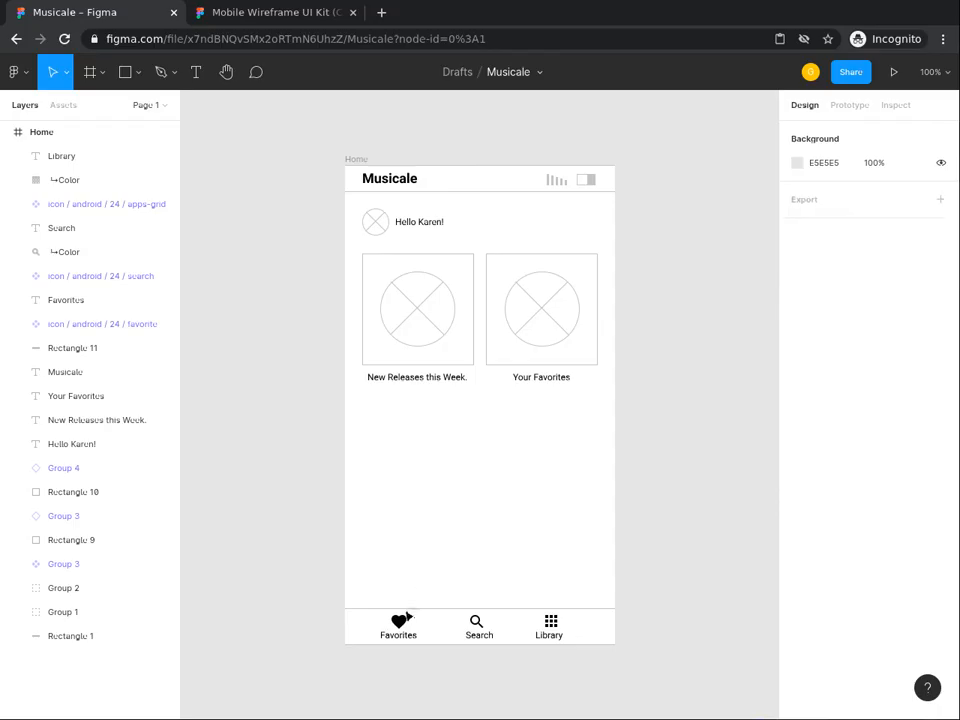
# Step: Distribute the Favorites, Search and Library labels with even horizontal spacing
pyautogui.click(412, 638)
pyautogui.keyDown('shift'); pyautogui.click(486, 638); pyautogui.keyUp('shift')
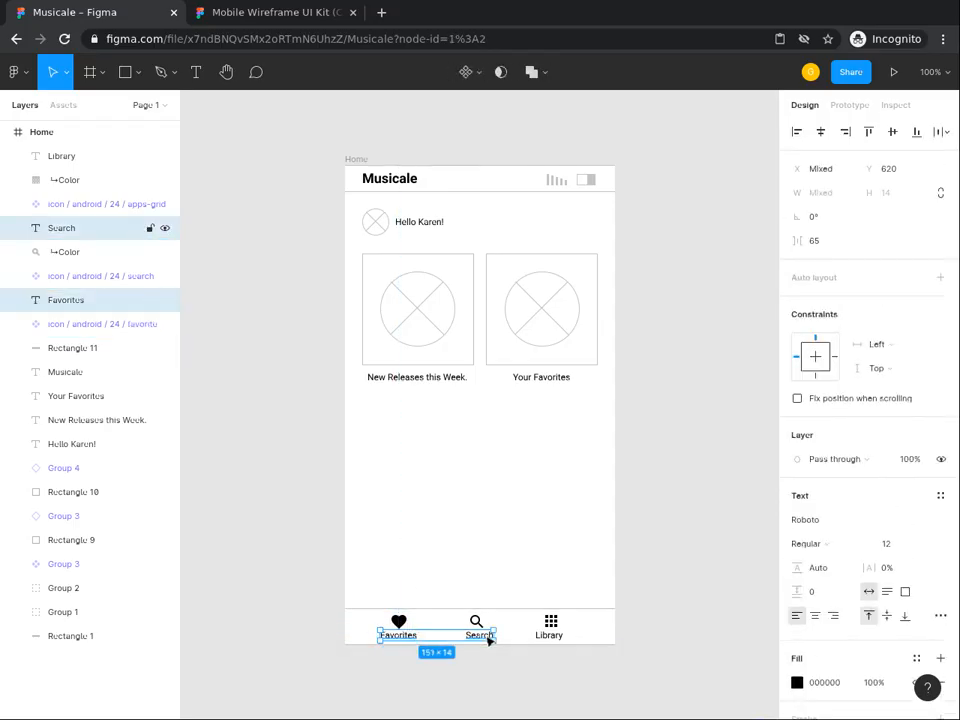
pyautogui.keyDown('shift'); pyautogui.click(553, 638); pyautogui.keyUp('shift')
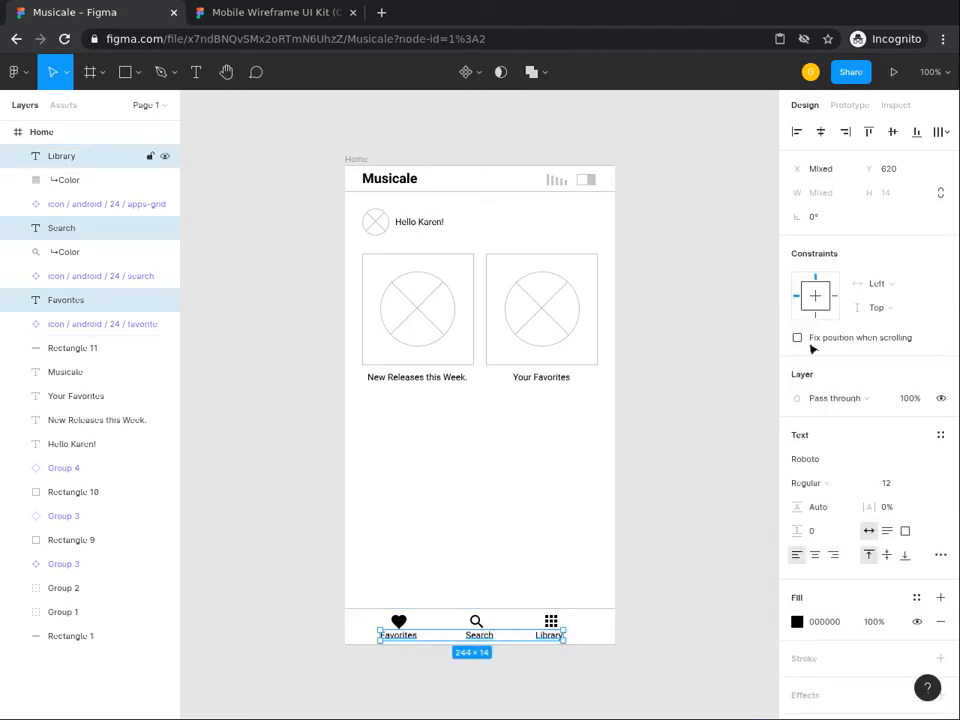
pyautogui.click(938, 135)
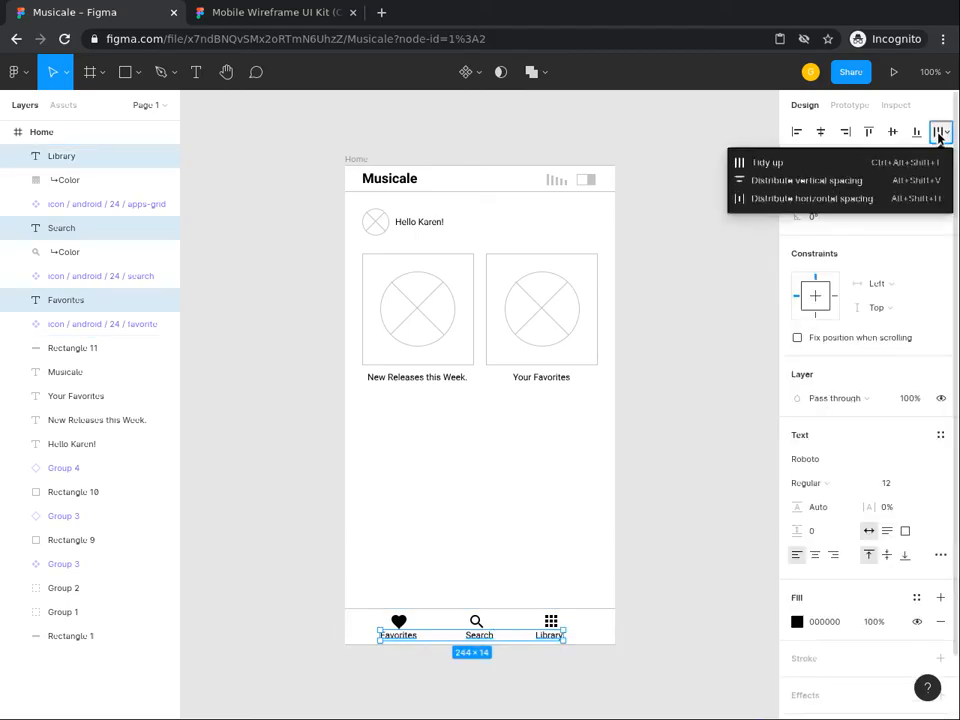
pyautogui.click(854, 209)
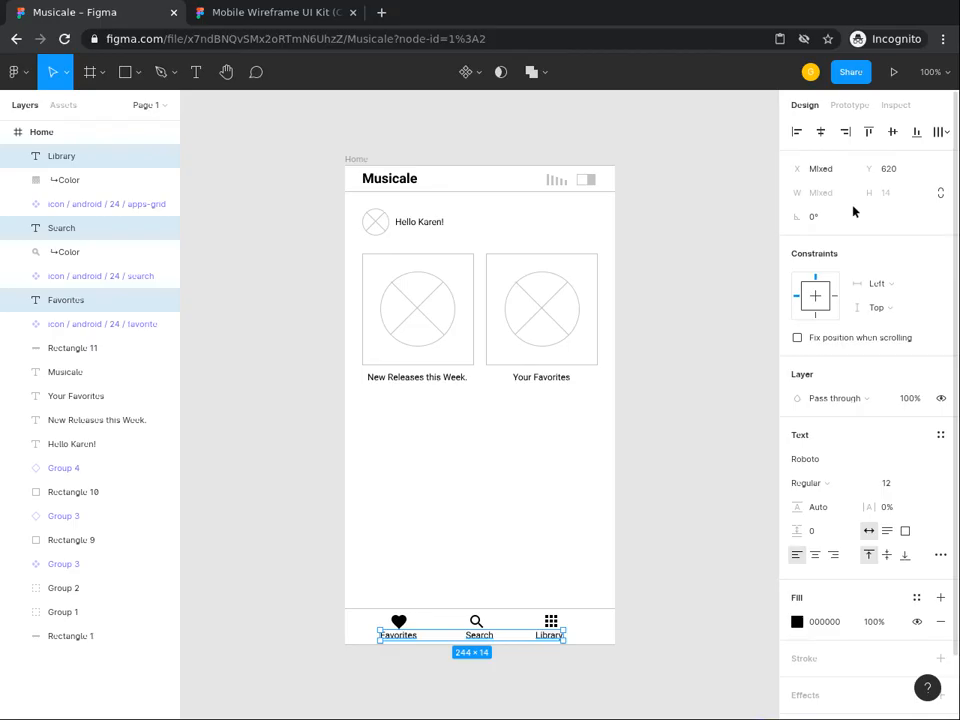
pyautogui.click(937, 134)
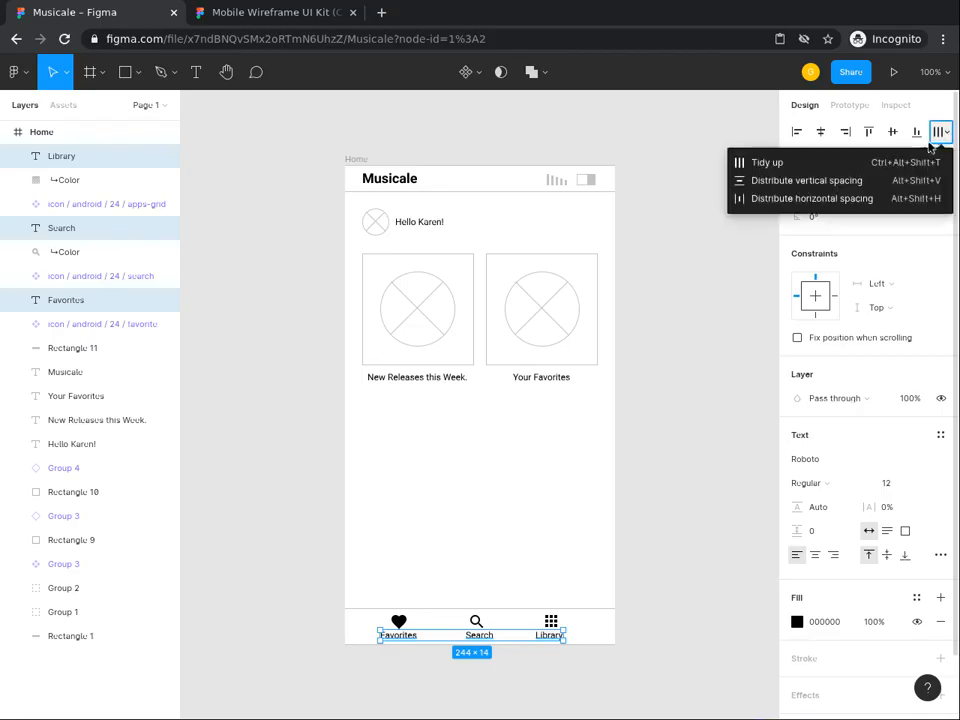
pyautogui.click(842, 204)
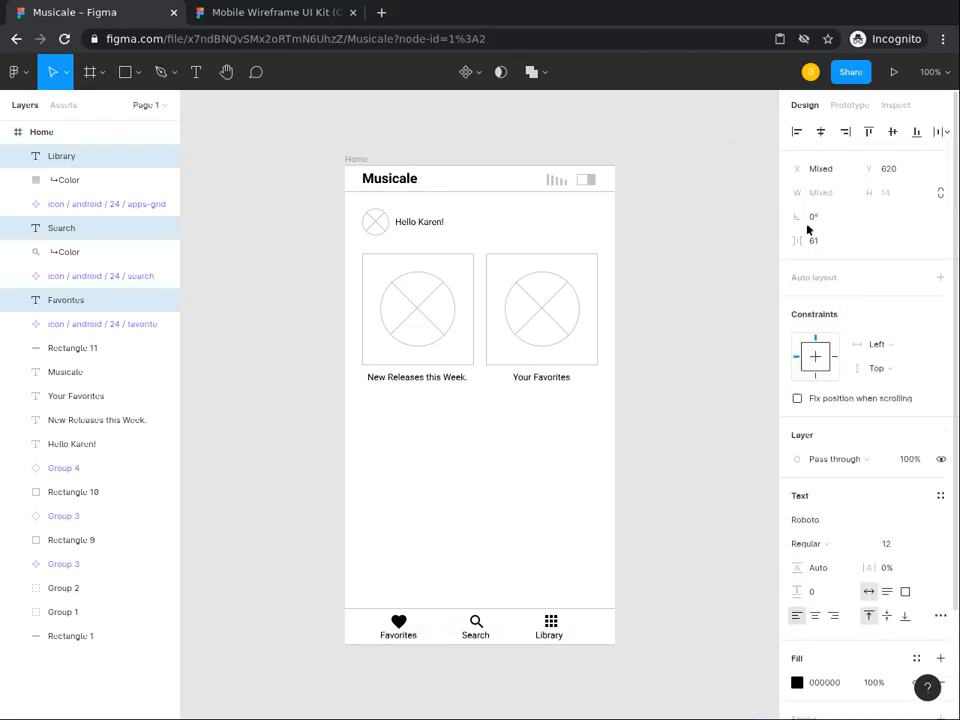
pyautogui.click(571, 485)
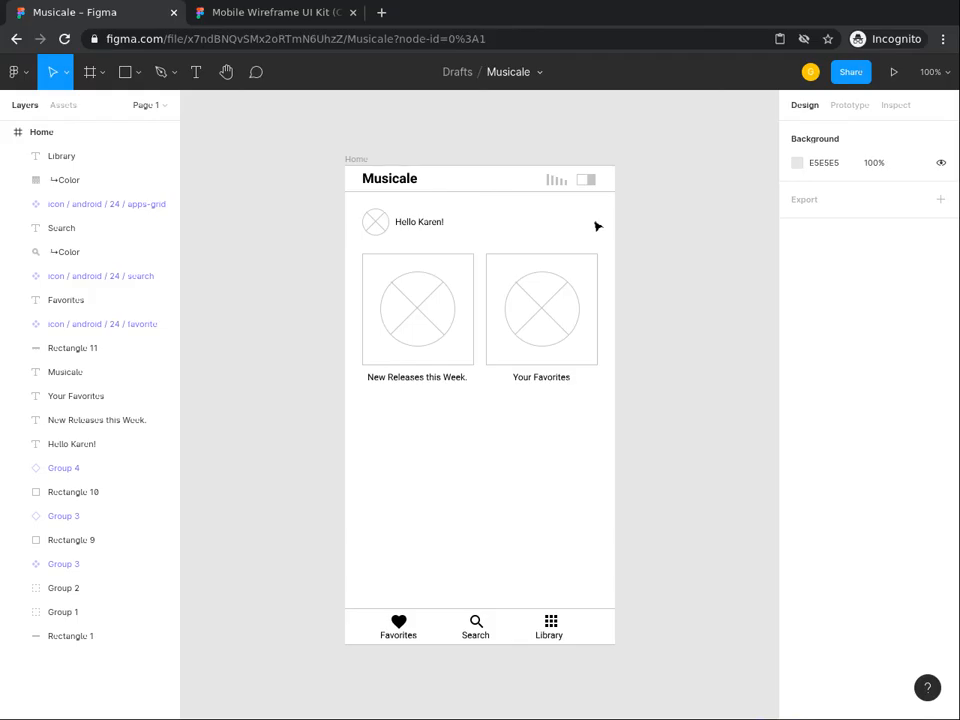
# Step: Copy the 24×24 more-vertical icon from the UI Kit and return to Musicale
pyautogui.click(291, 12)
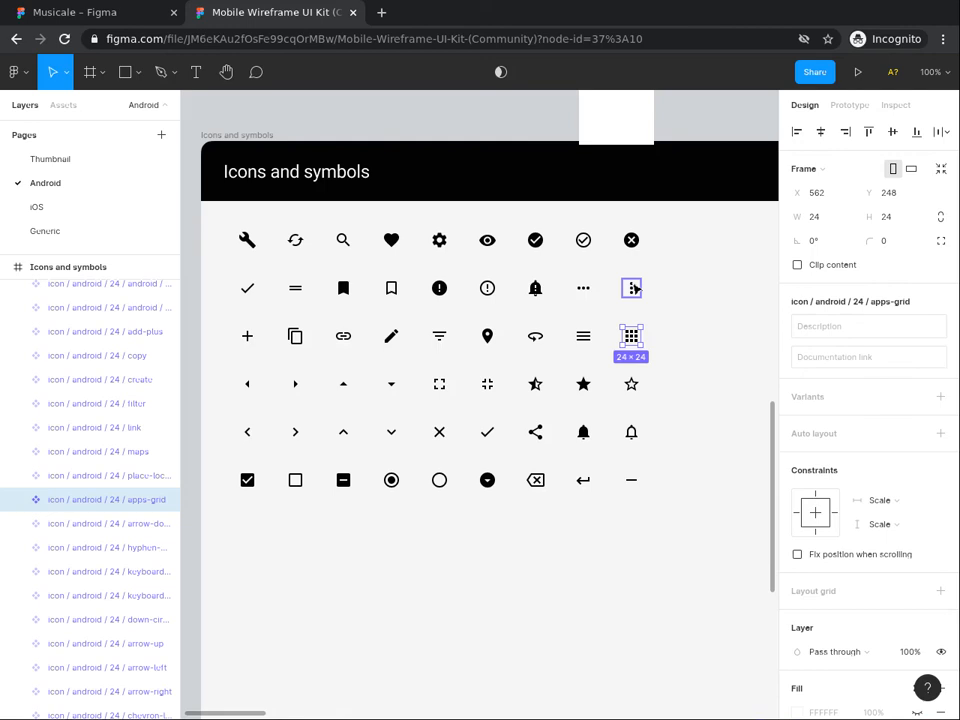
pyautogui.click(633, 288)
pyautogui.rightClick(632, 289)
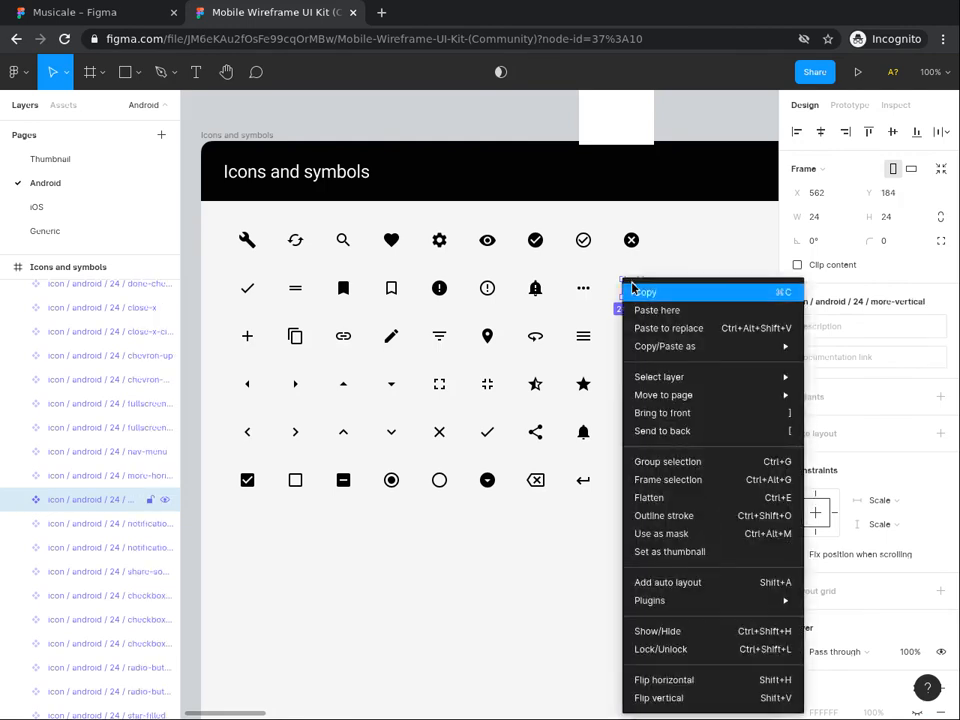
pyautogui.click(636, 292)
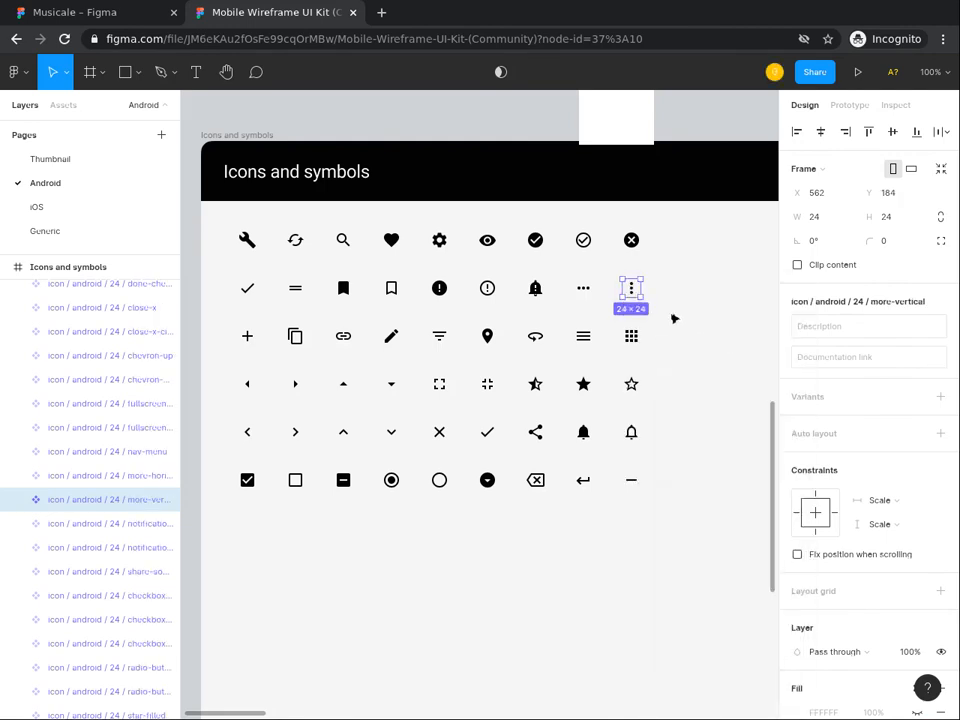
pyautogui.rightClick(633, 290)
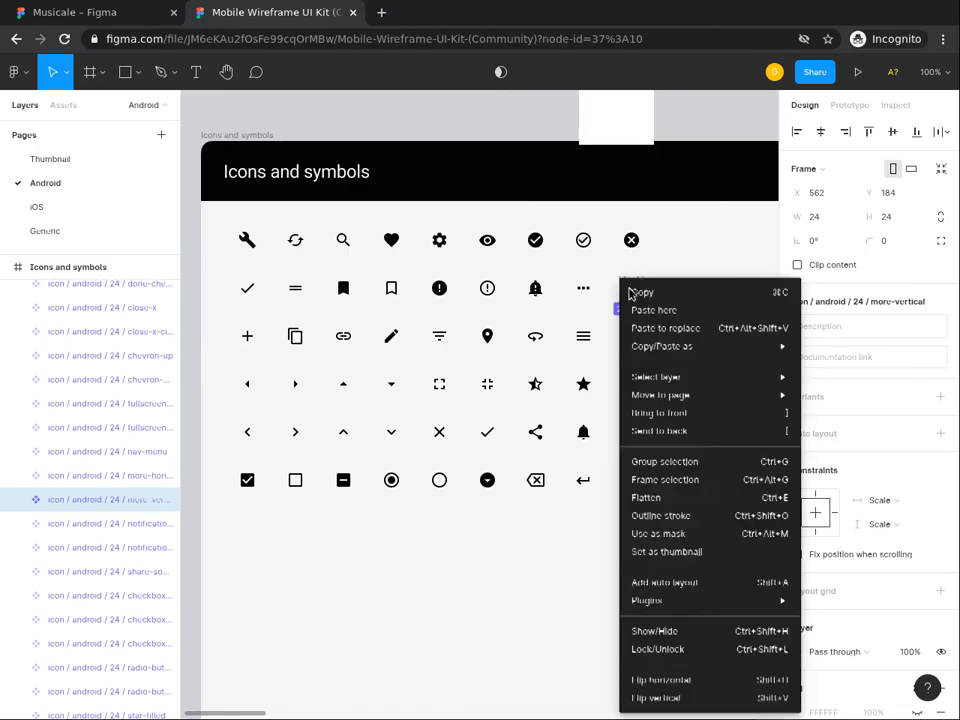
pyautogui.click(650, 293)
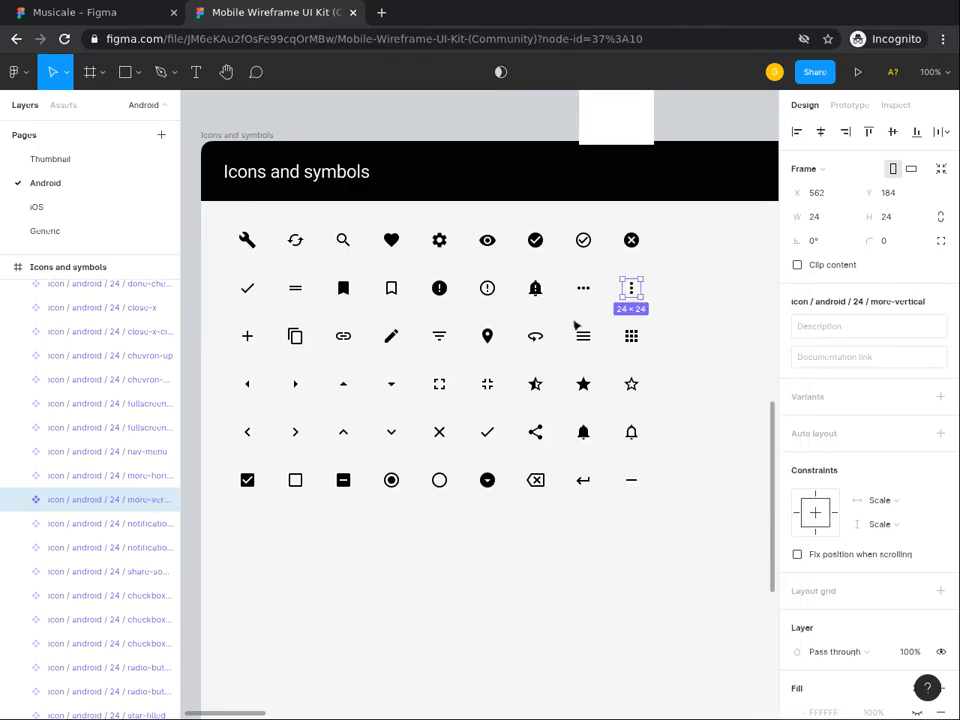
pyautogui.click(117, 15)
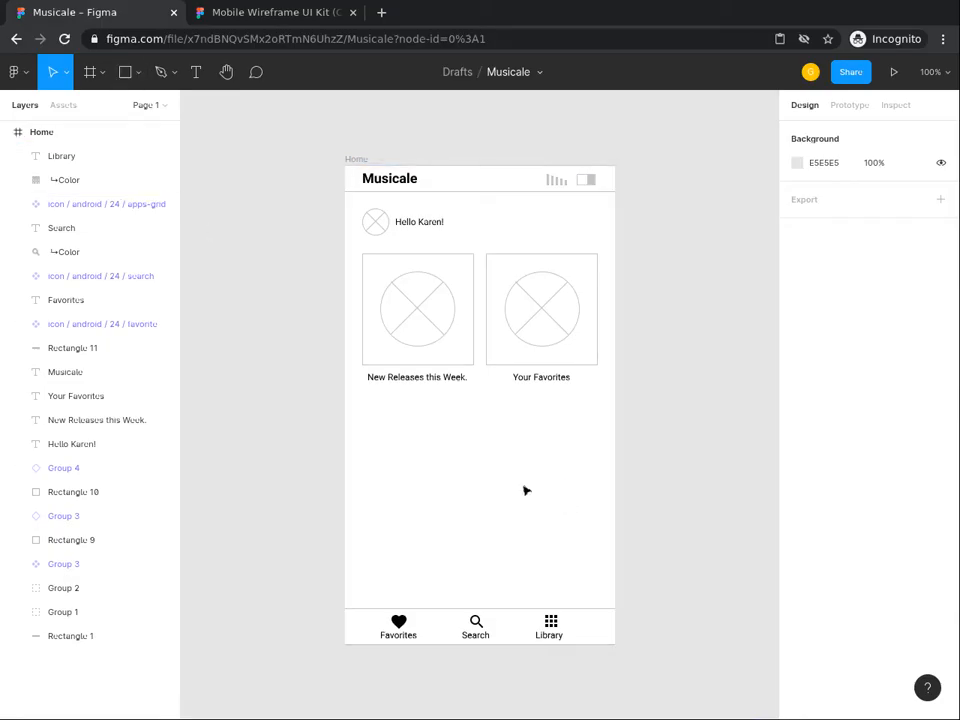
# Step: Paste the more-vertical icon into the Home frame and select it with the avatar placeholder
pyautogui.rightClick(566, 216)
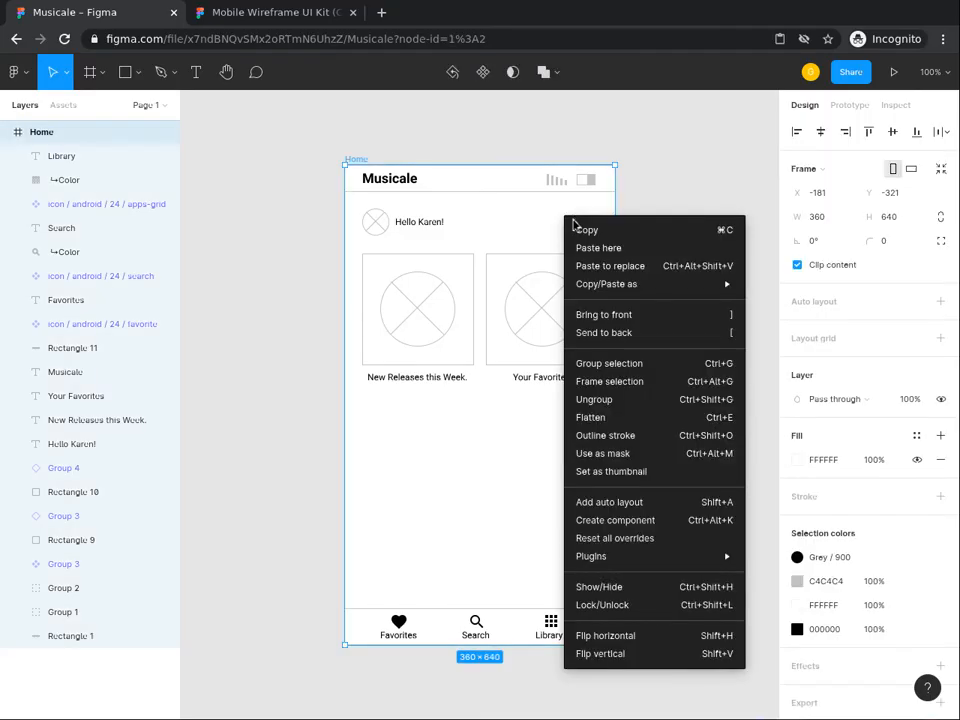
pyautogui.click(594, 248)
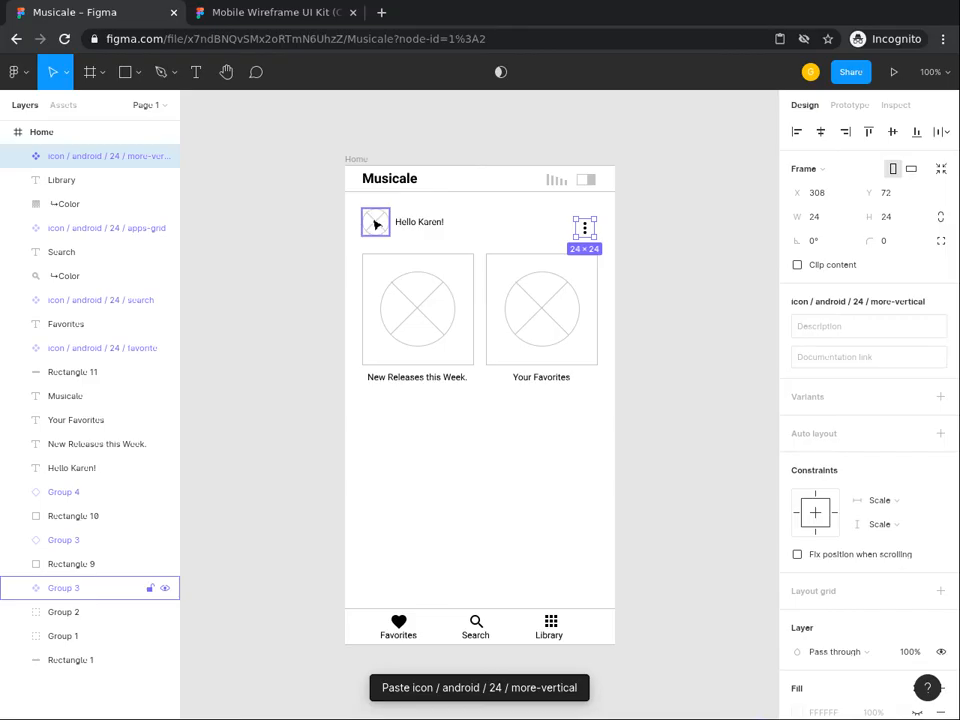
pyautogui.keyDown('shift'); pyautogui.click(376, 223); pyautogui.keyUp('shift')
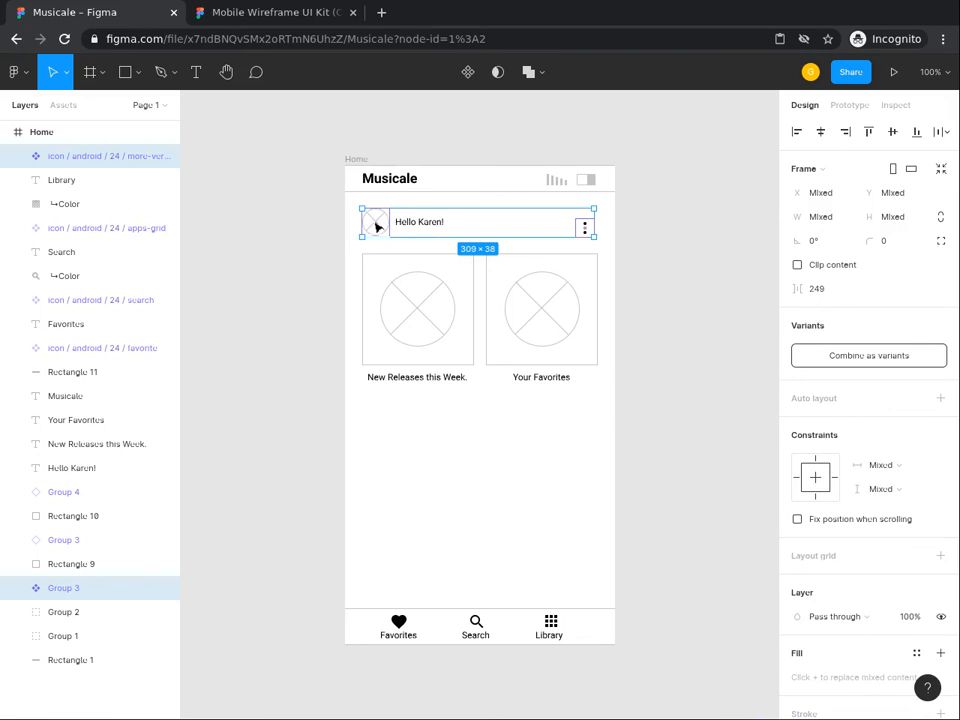
# Step: Vertically centre the more-vertical icon with the avatar on the Hello Karen row
pyautogui.click(870, 132)
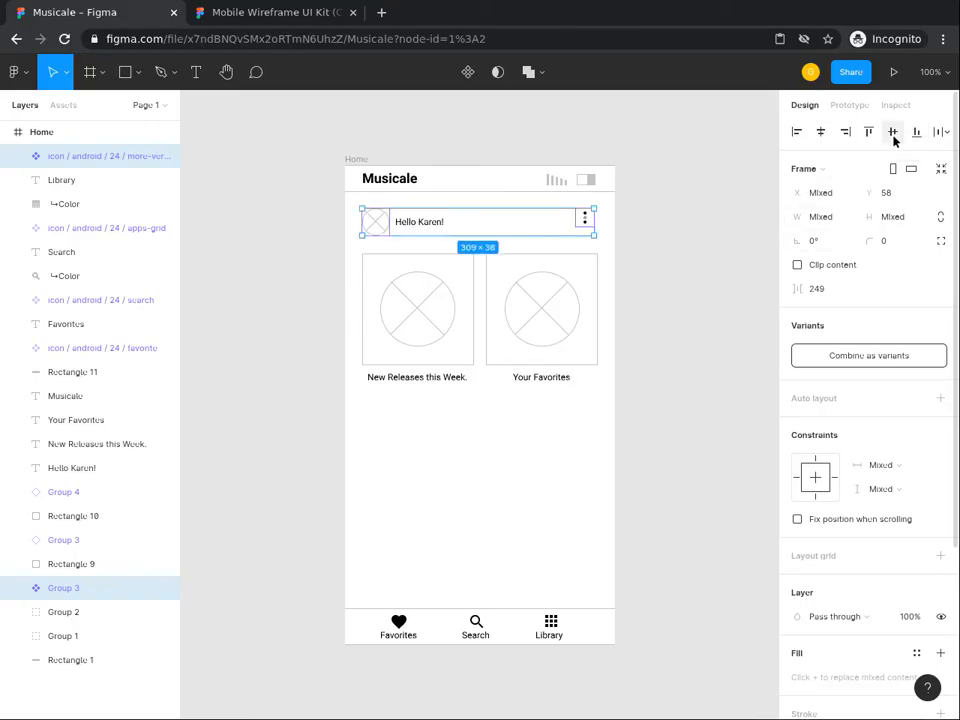
pyautogui.click(894, 134)
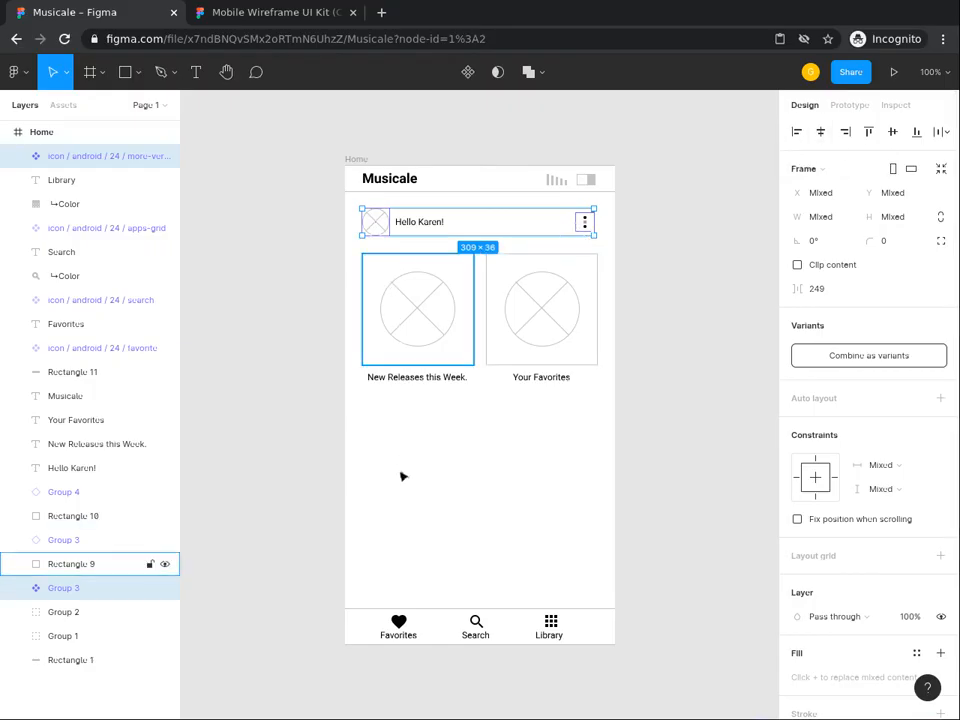
pyautogui.click(446, 433)
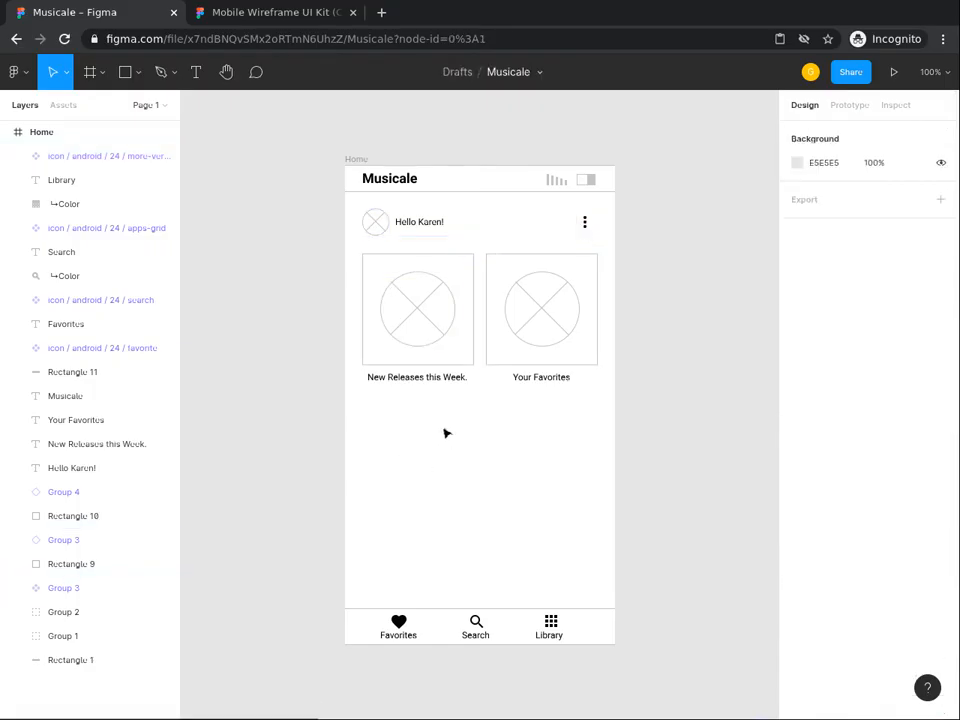